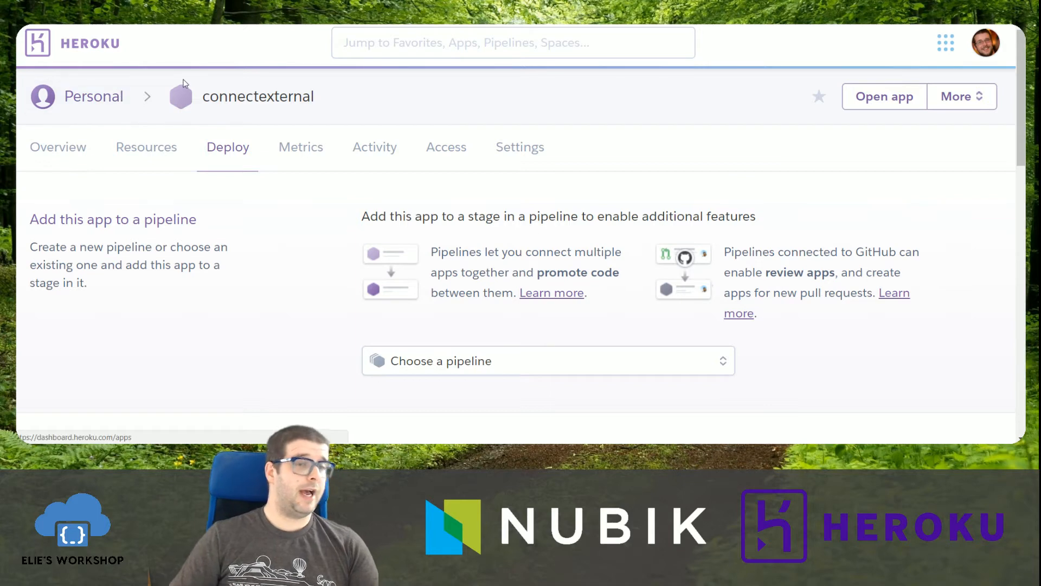
Provision the Heroku Postgres add-on for the connectexternal app on the Hobby Dev – Free plan.
scroll(387, 278, down, 3)
scroll(387, 278, down, 15)
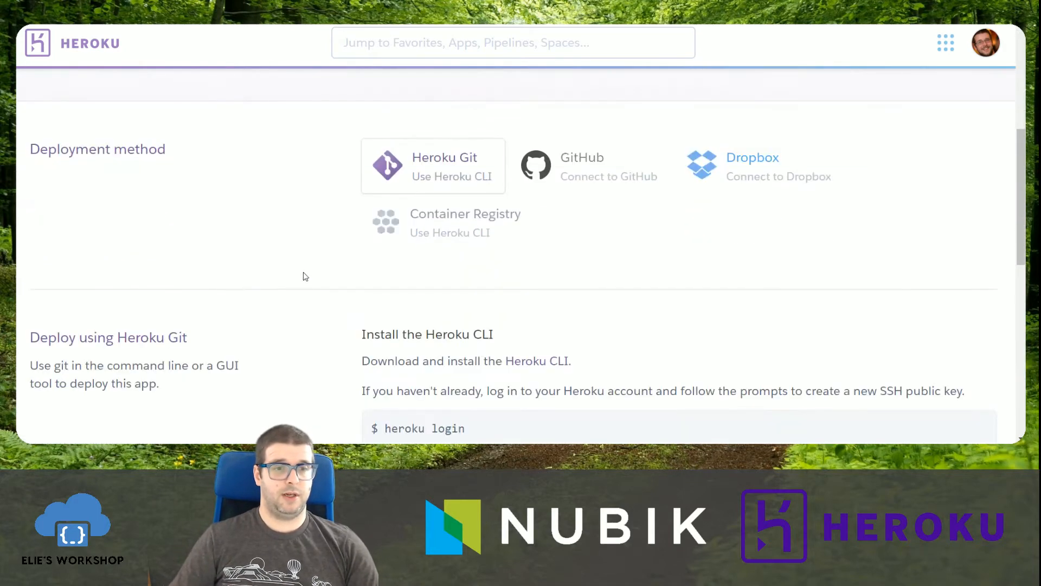
scroll(450, 325, up, 18)
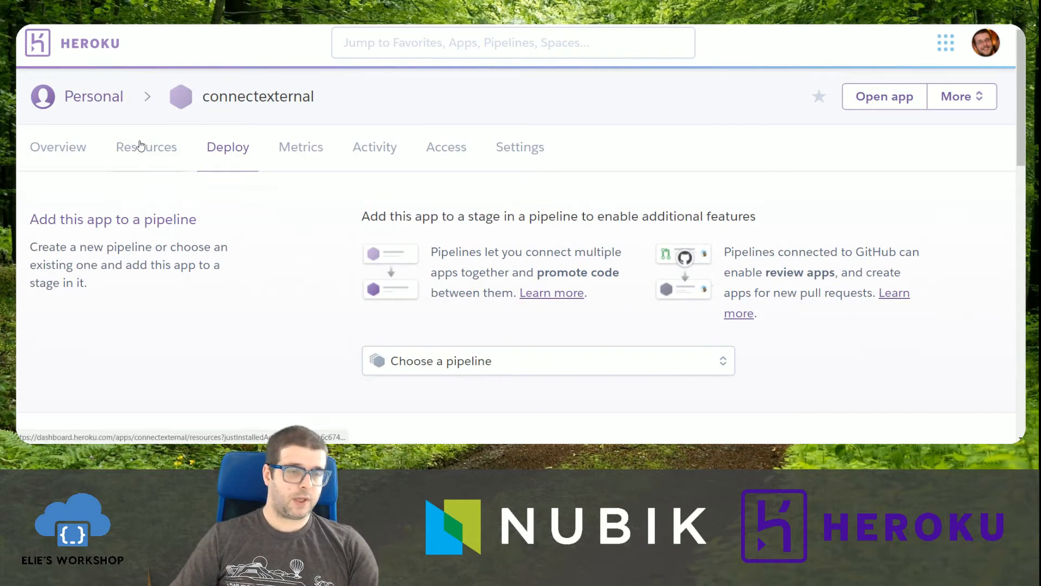
click(140, 147)
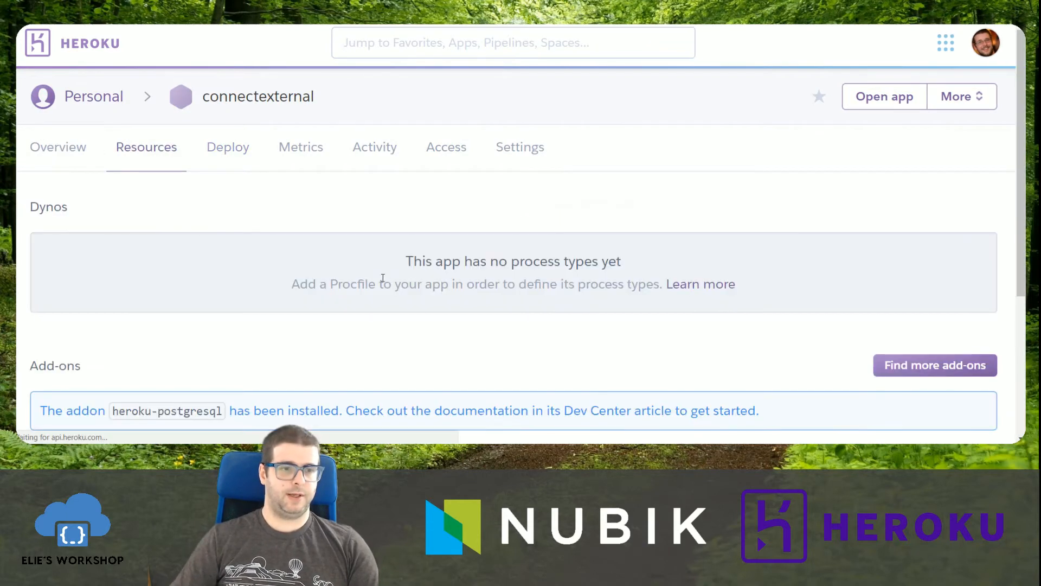
scroll(347, 293, down, 4)
click(247, 247)
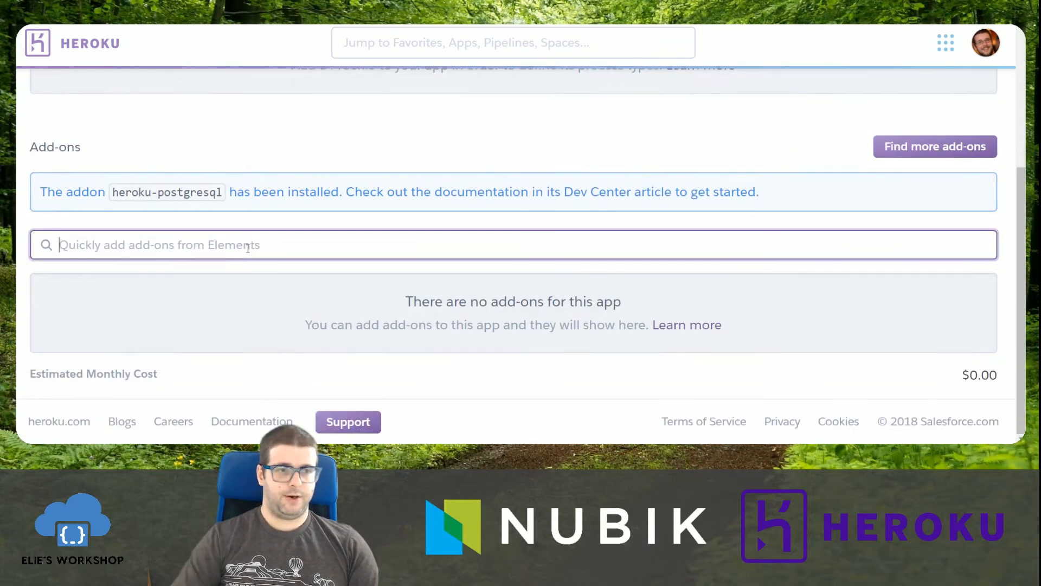
text(post)
click(218, 274)
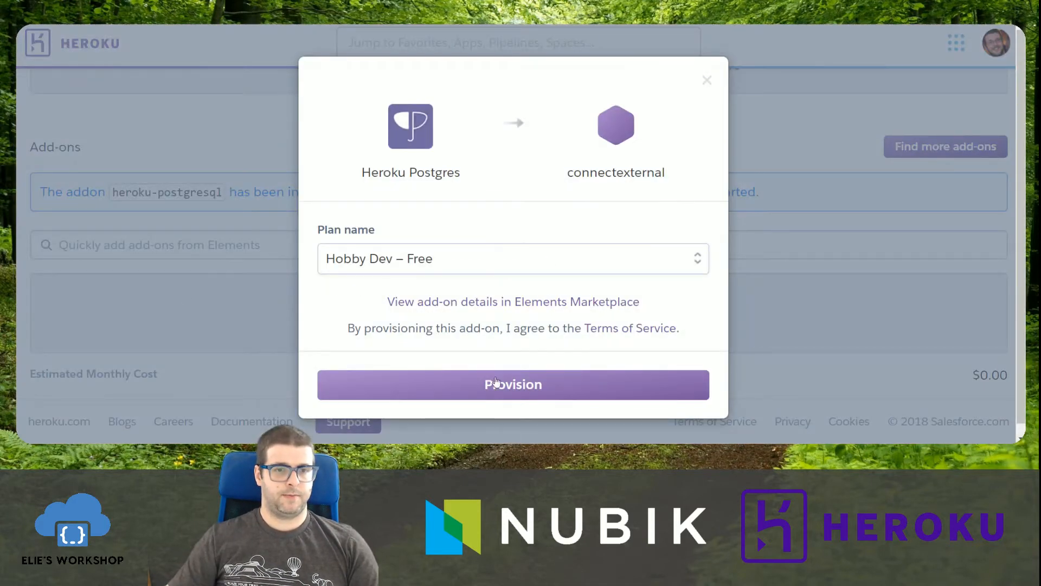
click(428, 384)
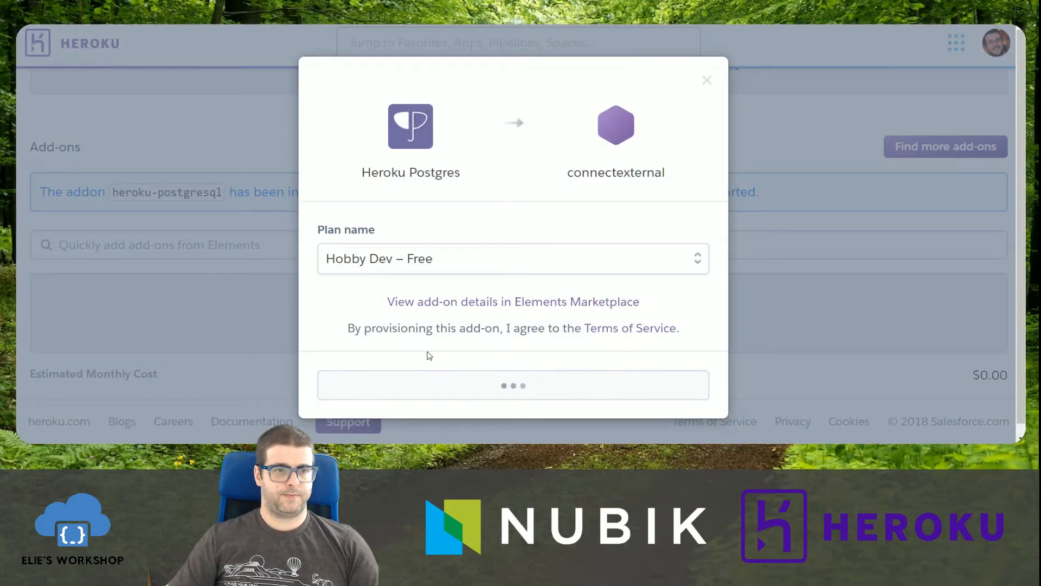
scroll(287, 317, down, 3)
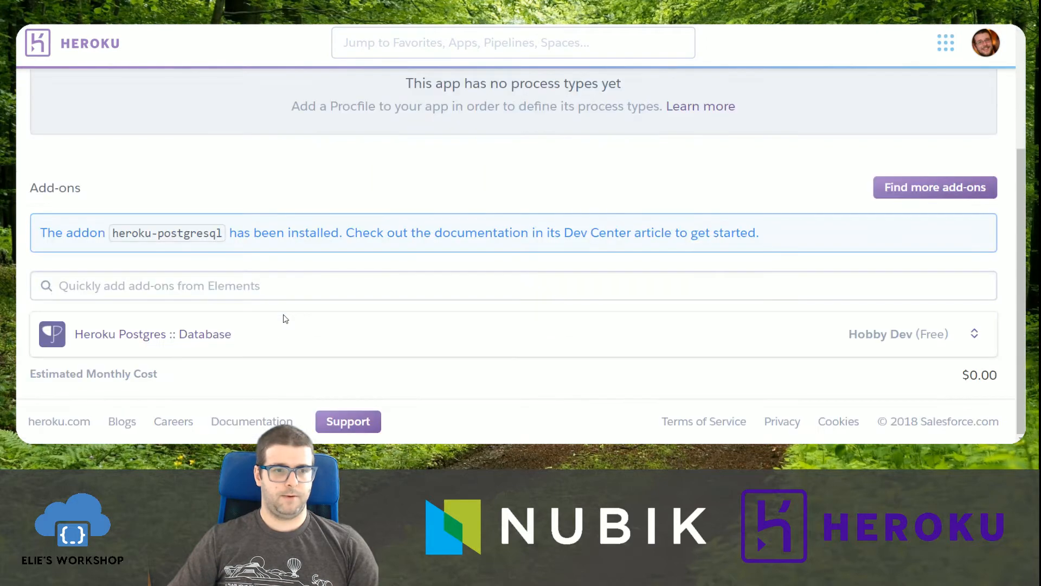
Review the new Heroku Postgres database's overview and administration settings, then close its page.
click(159, 335)
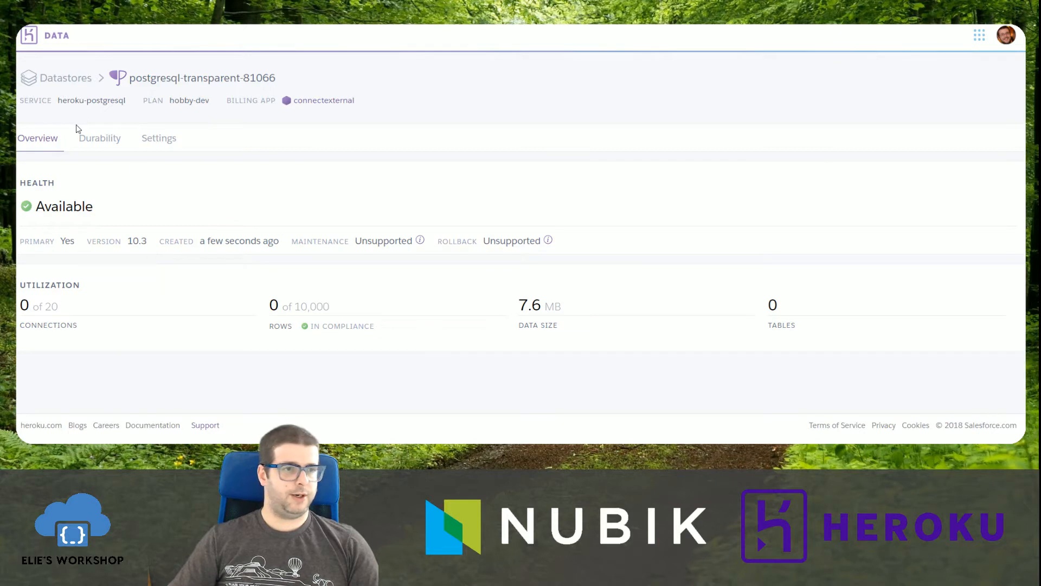
click(165, 150)
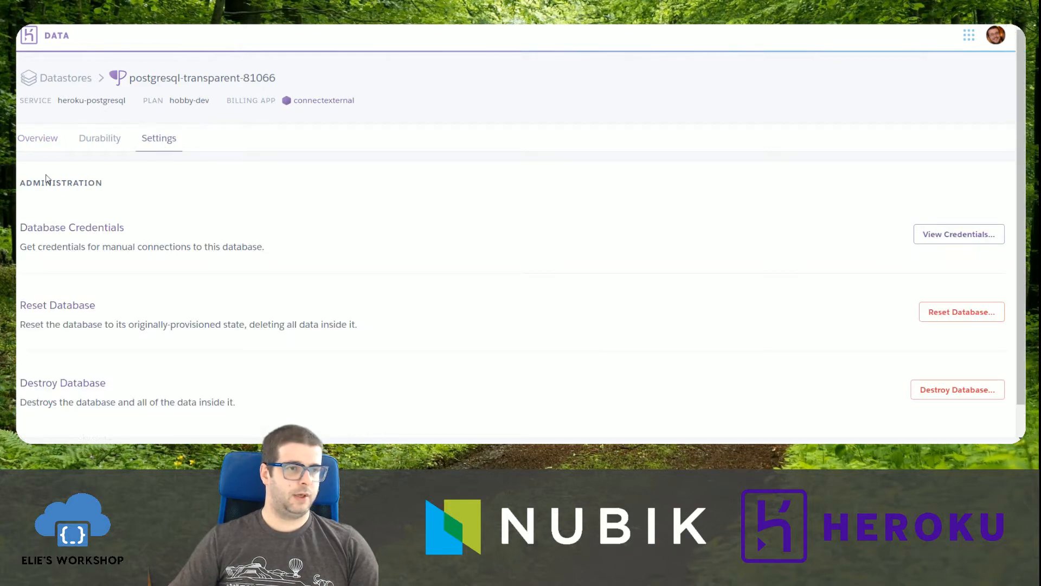
click(57, 137)
key(ctrl+w)
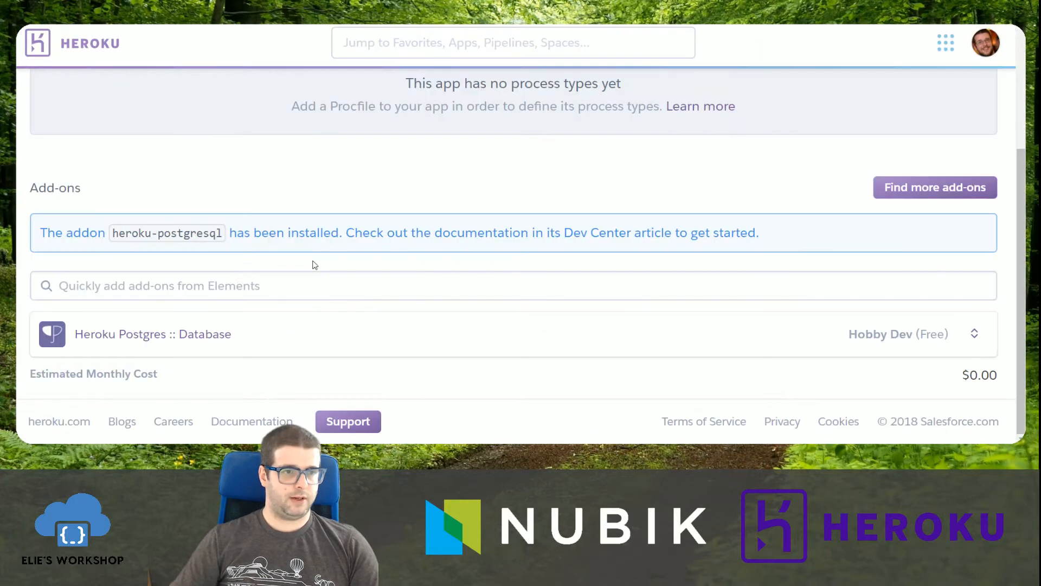
Provision the Heroku Connect add-on for the connectexternal app on the Demo Edition – Free plan.
click(184, 294)
text(conn)
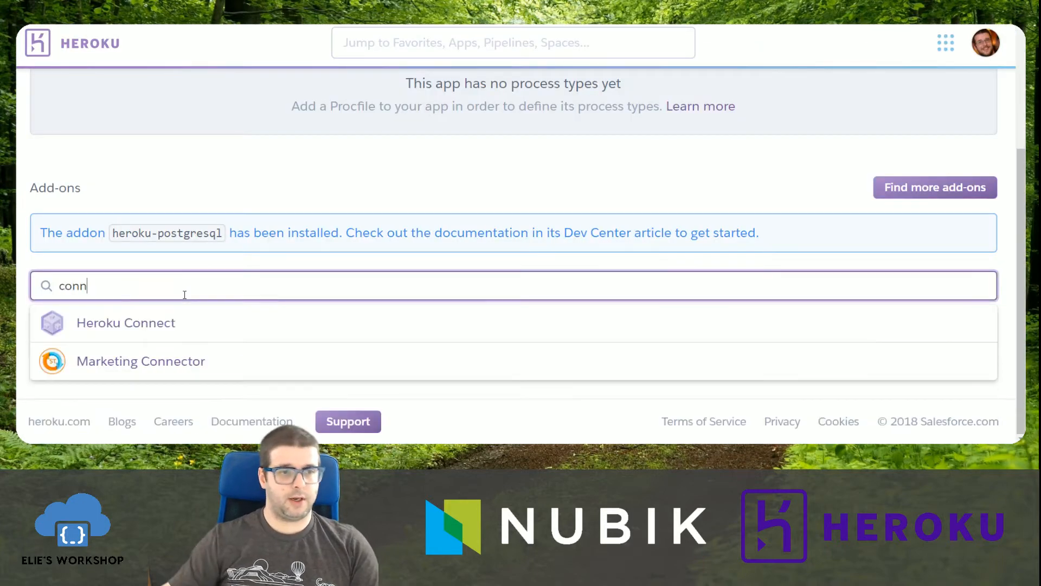
click(166, 323)
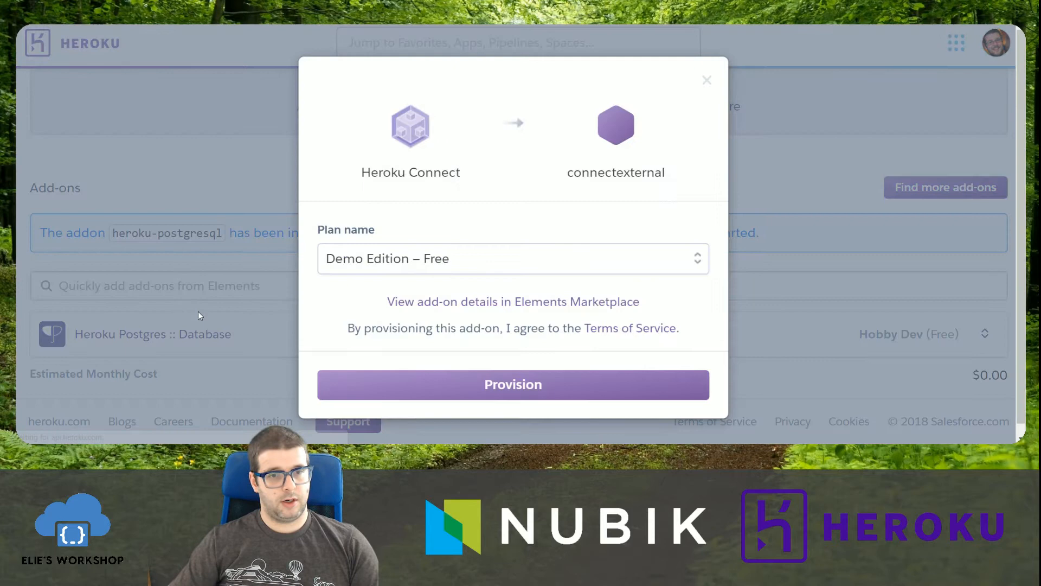
click(496, 385)
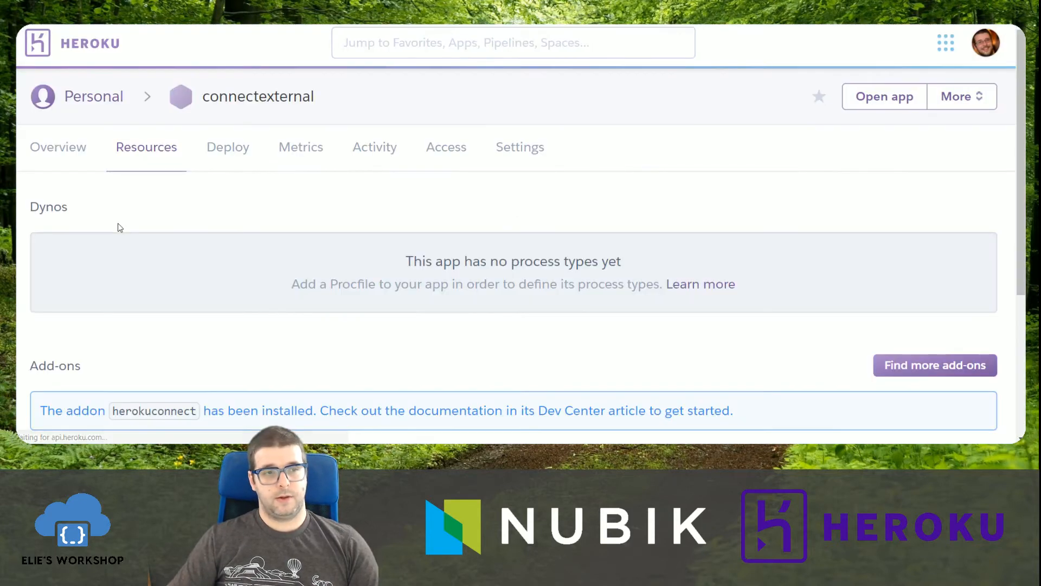
Open Heroku Connect and set up the connection using the DATABASE_URL database and the schema name salesforce.
scroll(137, 230, down, 3)
click(136, 339)
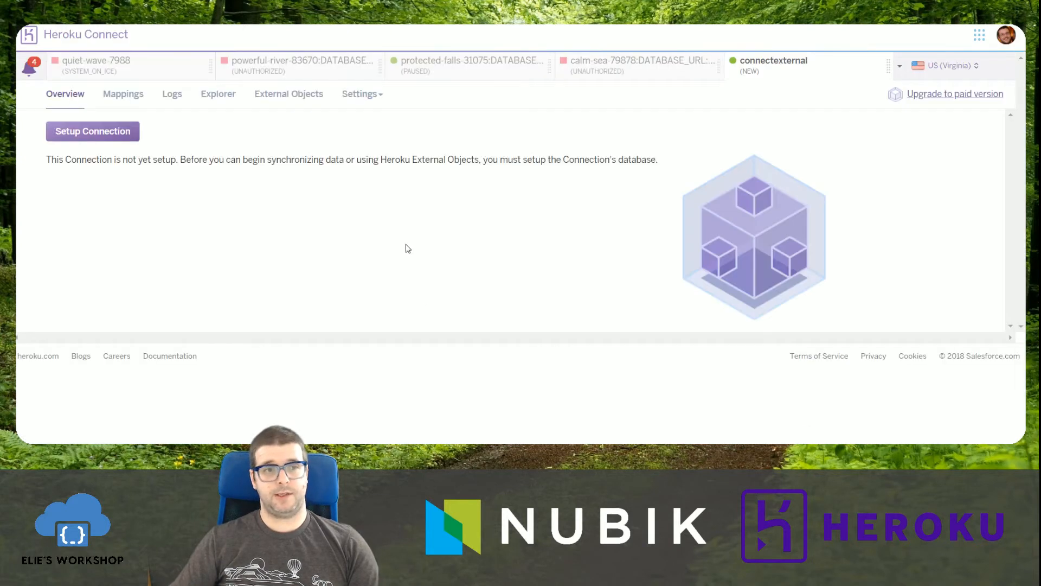
click(108, 135)
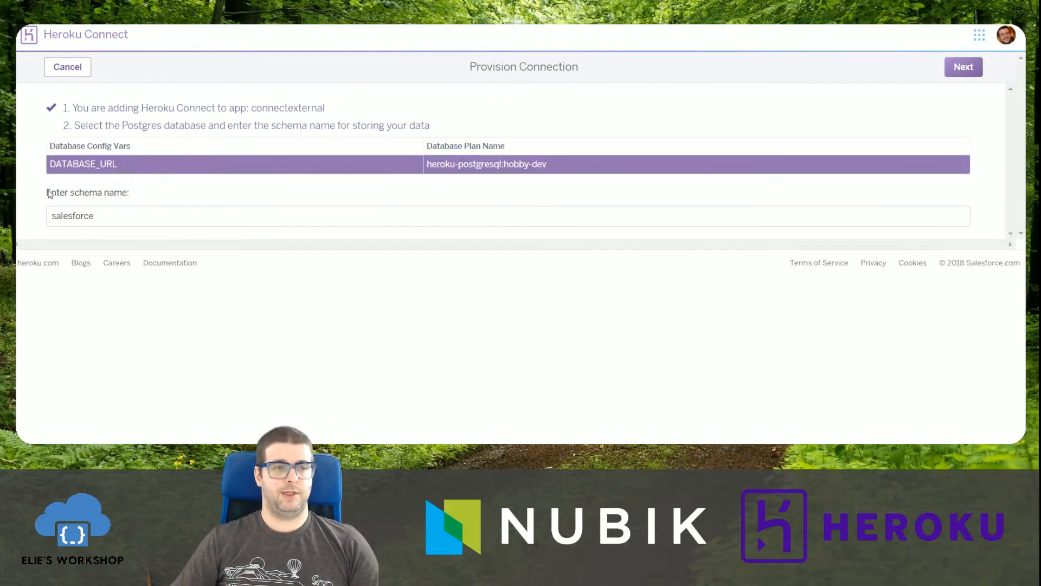
click(964, 66)
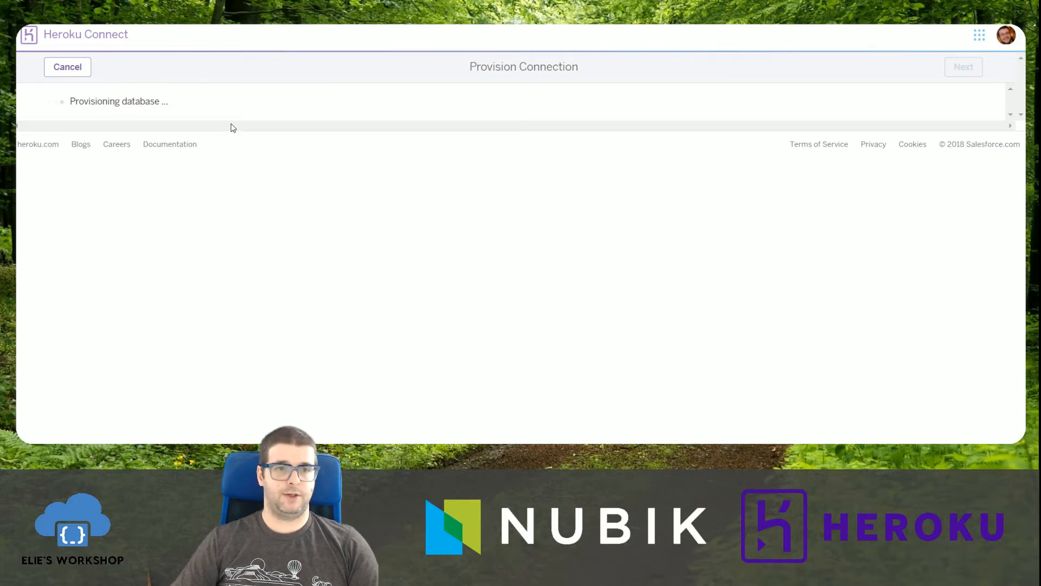
drag(53, 101, 265, 102)
click(270, 102)
click(62, 68)
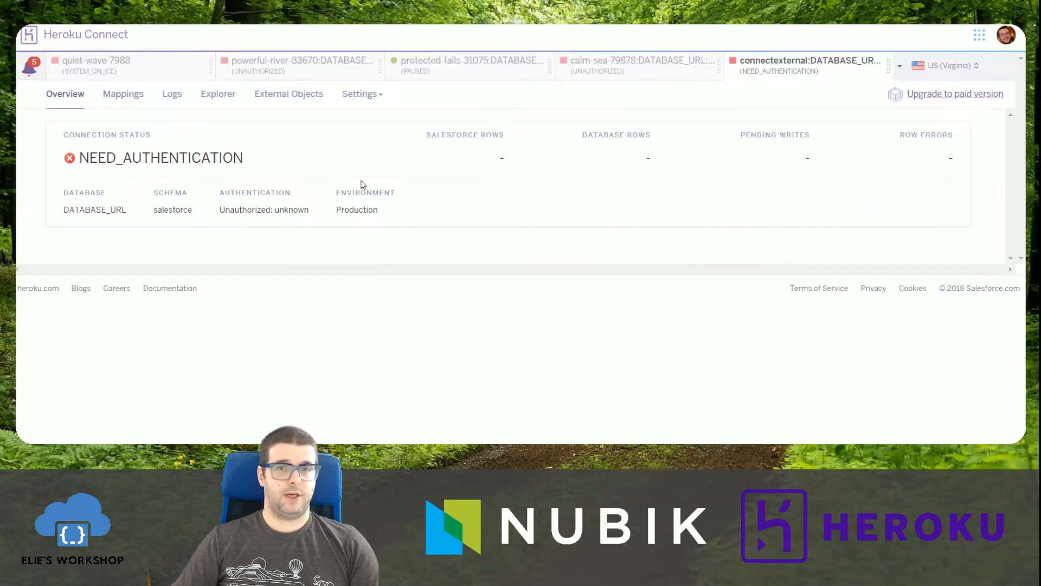
Create credentials for the connection's external objects and review the data sources section.
click(262, 96)
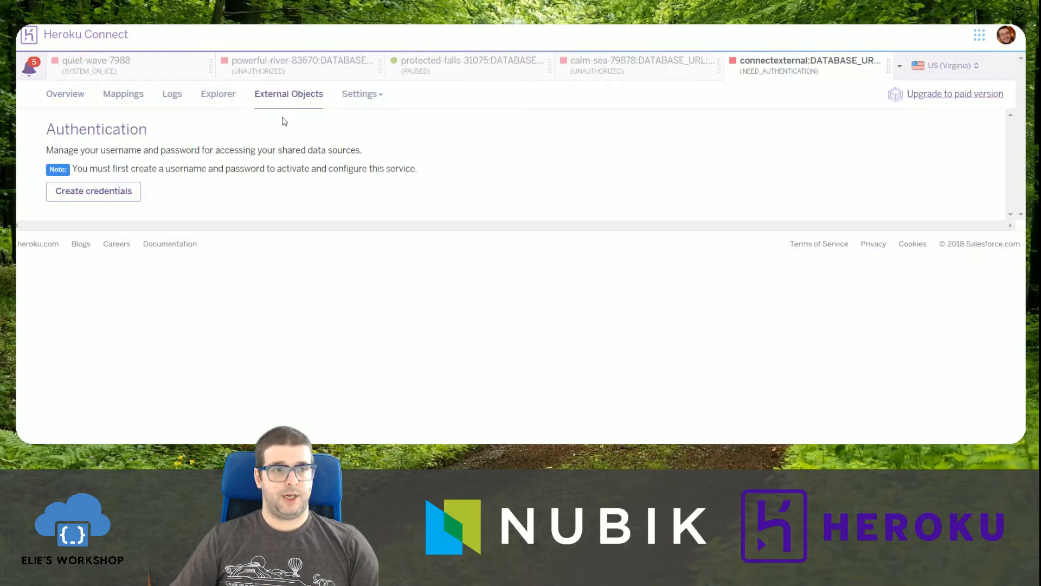
click(86, 199)
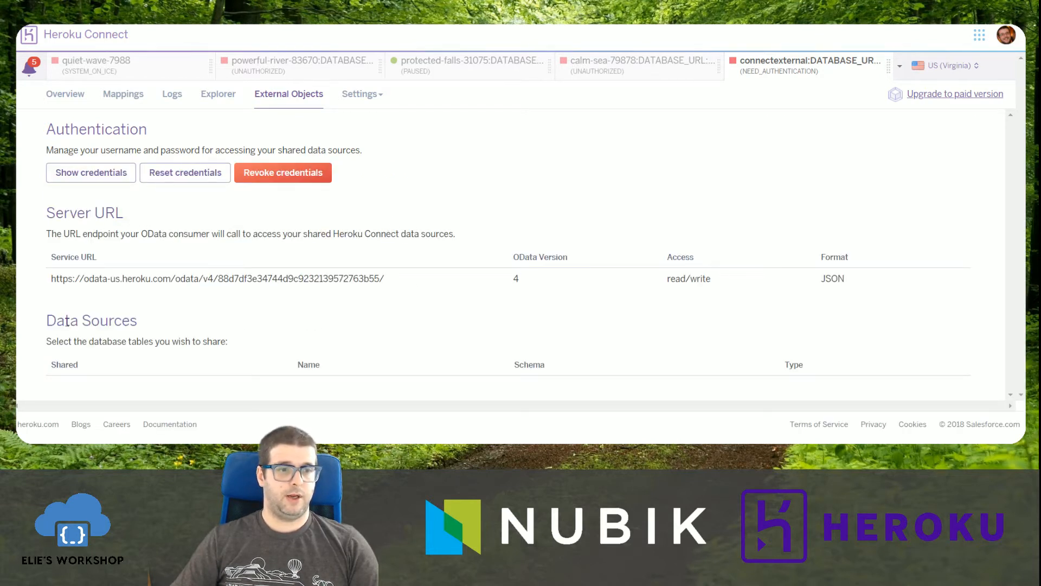
drag(67, 321, 230, 343)
click(232, 345)
drag(52, 313, 224, 342)
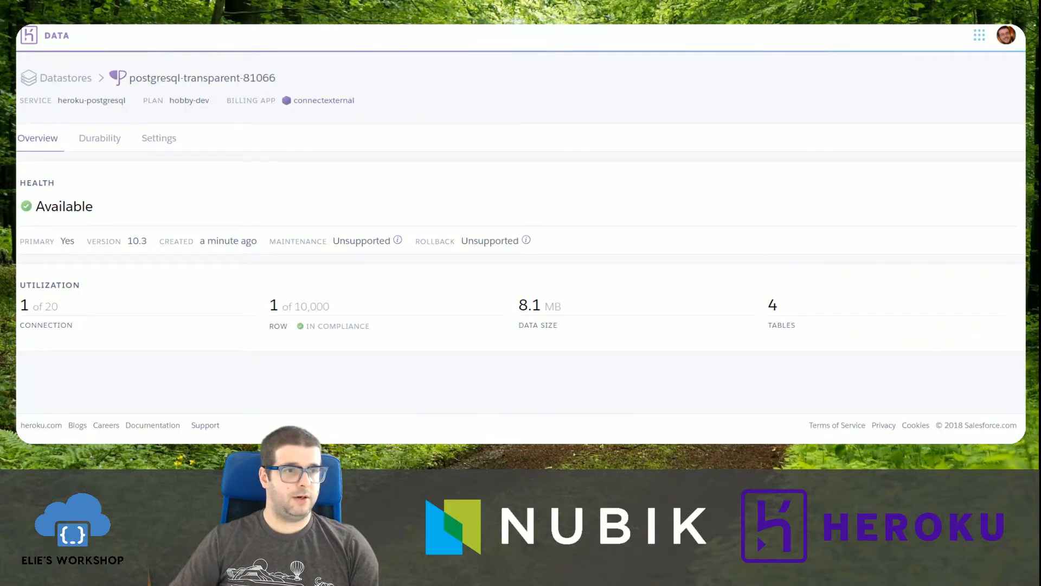
Reveal the Heroku Postgres database's credentials for manual connections.
click(156, 140)
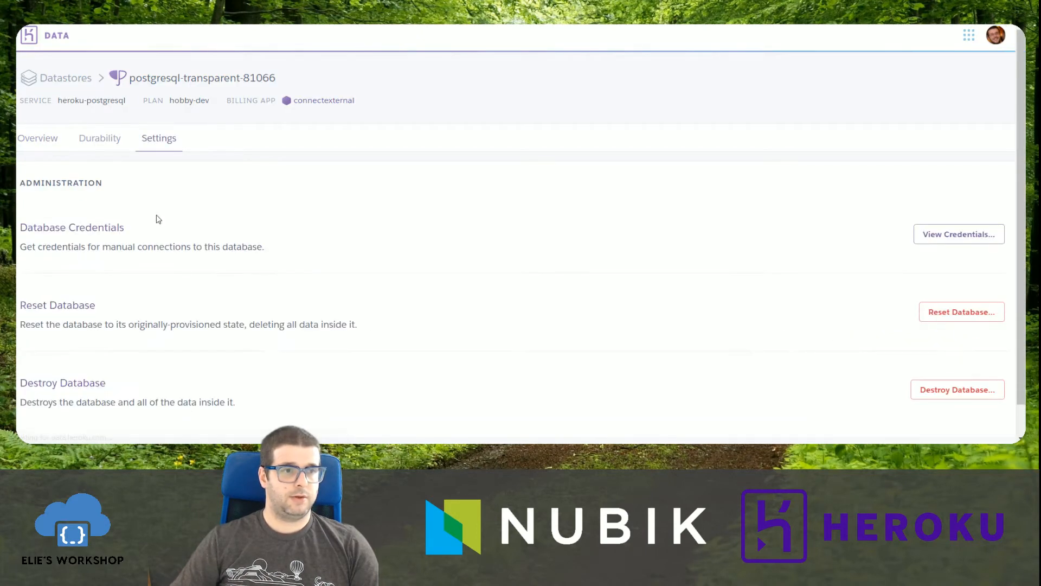
click(993, 233)
scroll(805, 250, down, 3)
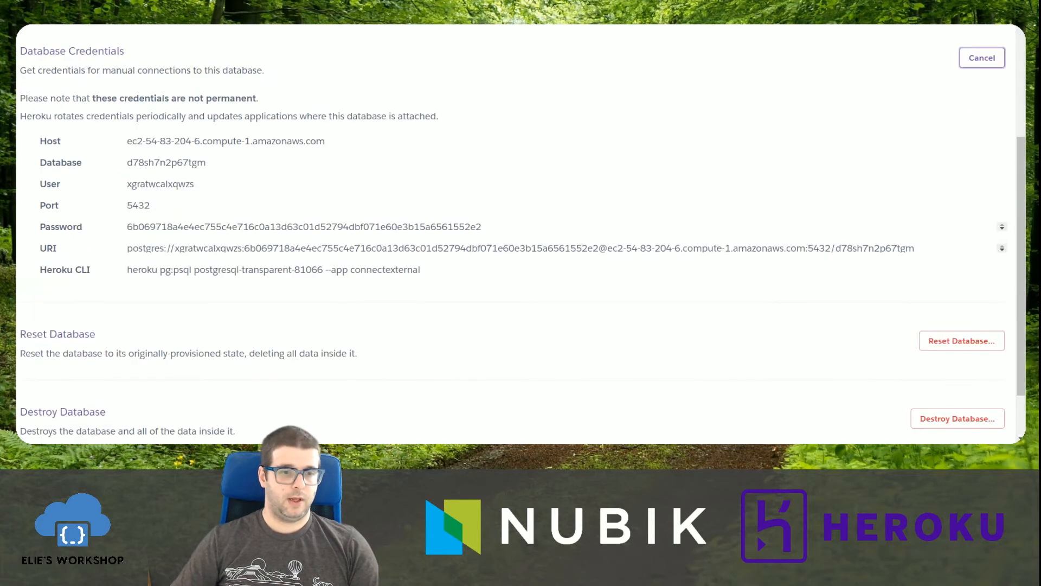
Switch to the database client and start a PostgreSQL connection named ExternalObject with host ec2-54-83-204-6.compute-1.amazonaws.com.
key(alt+Tab)
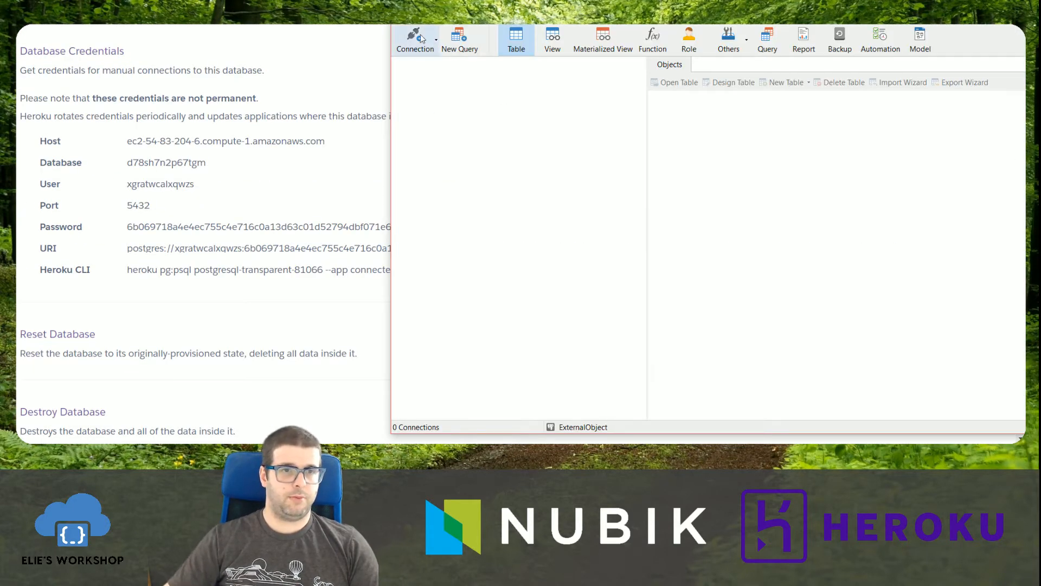
click(425, 48)
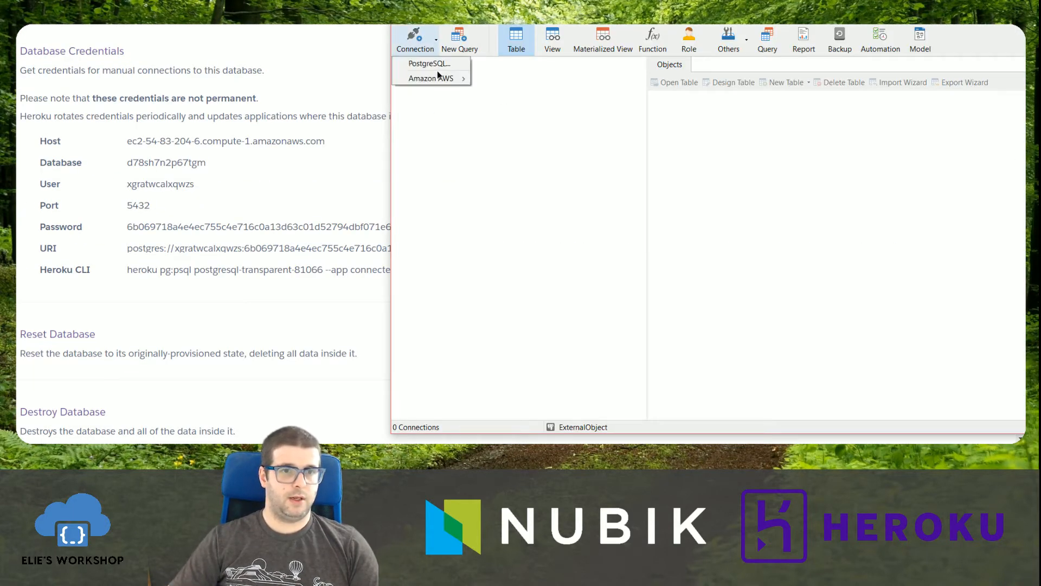
click(433, 65)
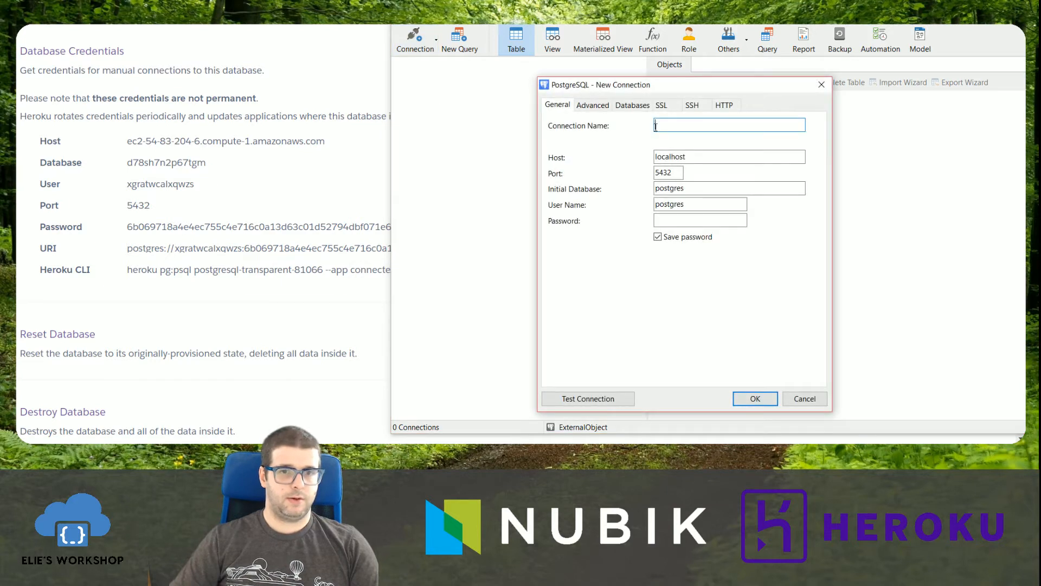
text(ExternalObject)
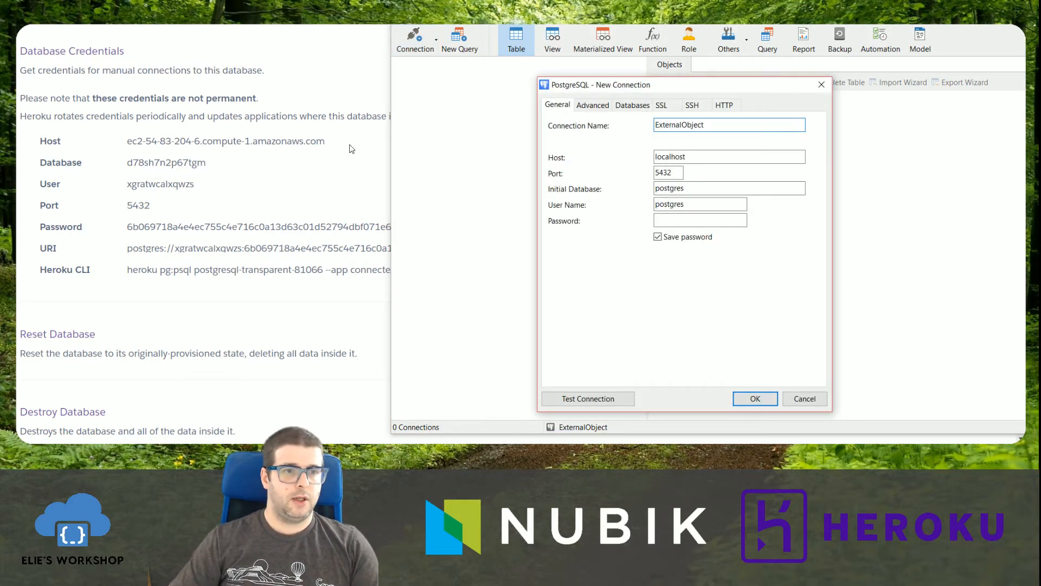
triple_click(349, 145)
key(ctrl+c)
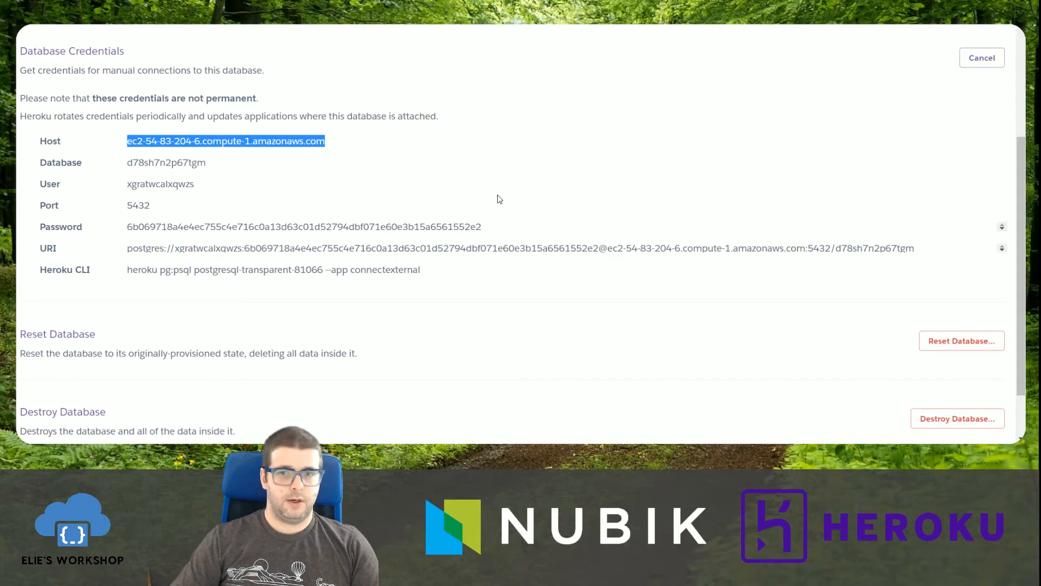
key(alt+Tab)
key(Tab)
key(ctrl+v)
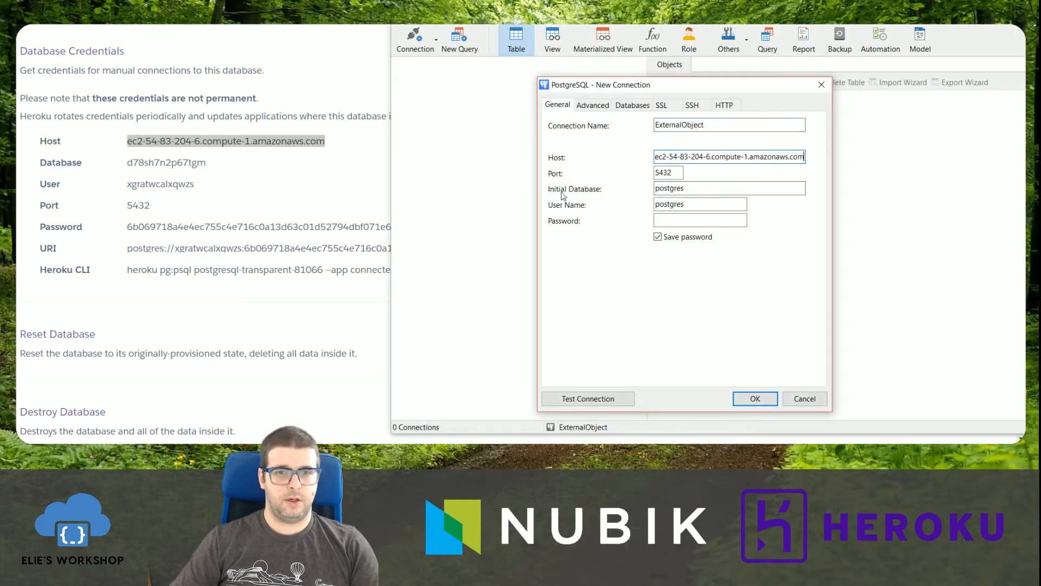
Copy the database user name and password from the Heroku credentials into the new connection's user name and password fields.
click(221, 211)
double_click(162, 184)
key(ctrl+c)
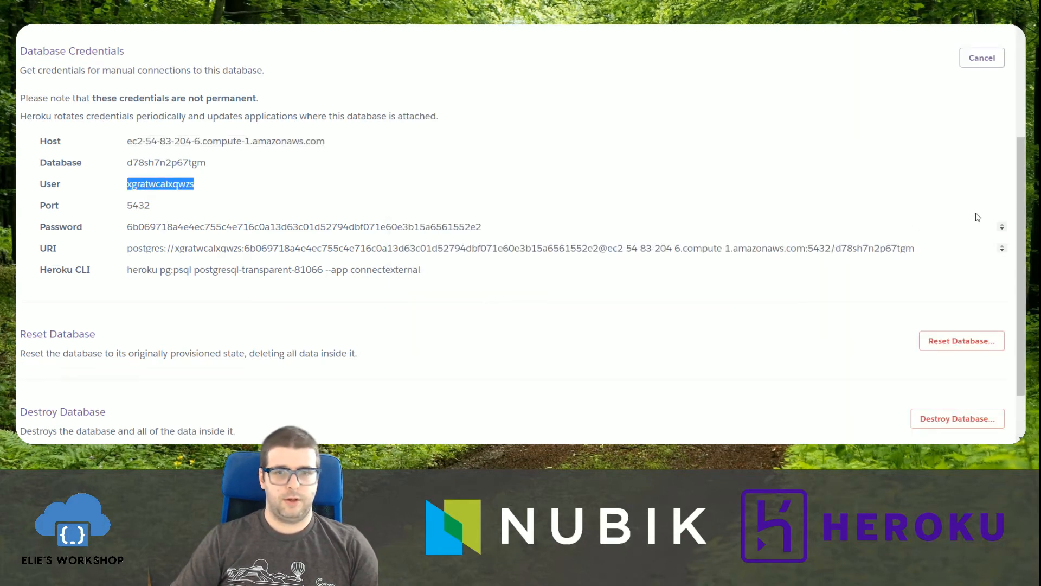
click(1002, 219)
double_click(720, 204)
key(ctrl+v)
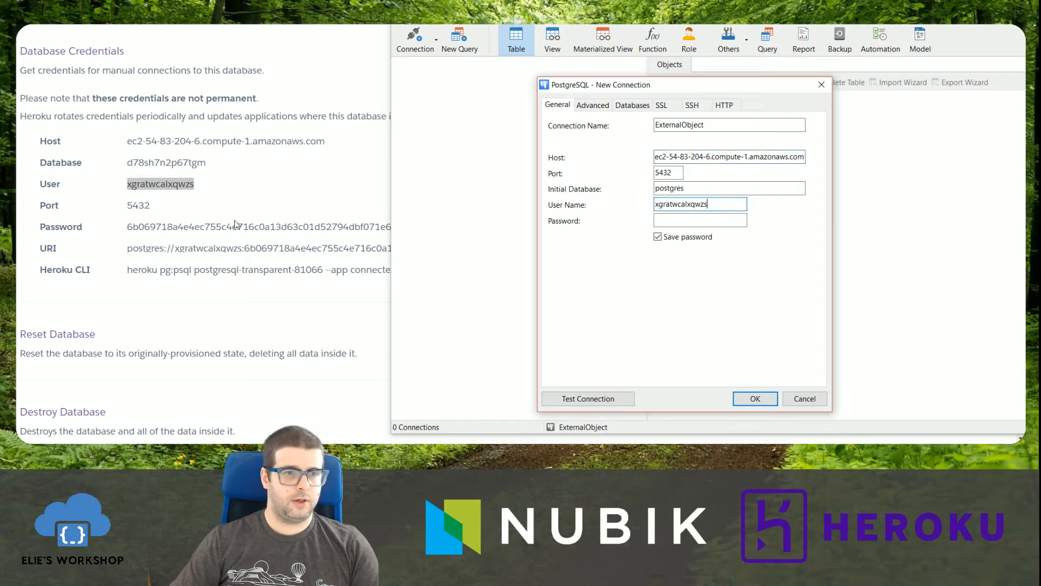
double_click(222, 225)
key(ctrl+c)
key(alt+Tab)
key(Tab)
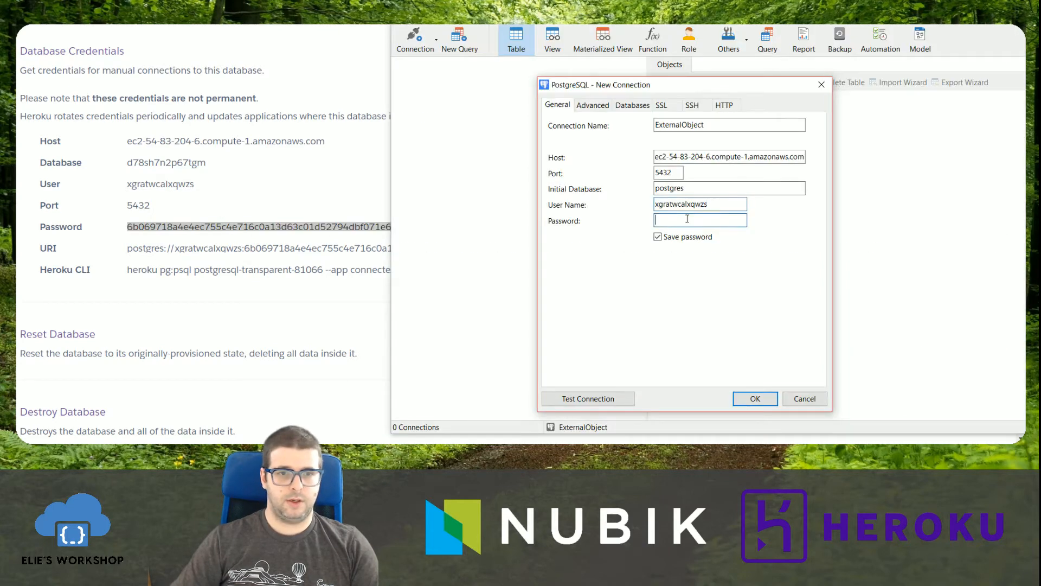
key(ctrl+v)
Set the connection's initial database to d78sh7n2p67tgm, copied from the Heroku credentials, and save the connection.
click(174, 179)
double_click(166, 163)
key(ctrl+c)
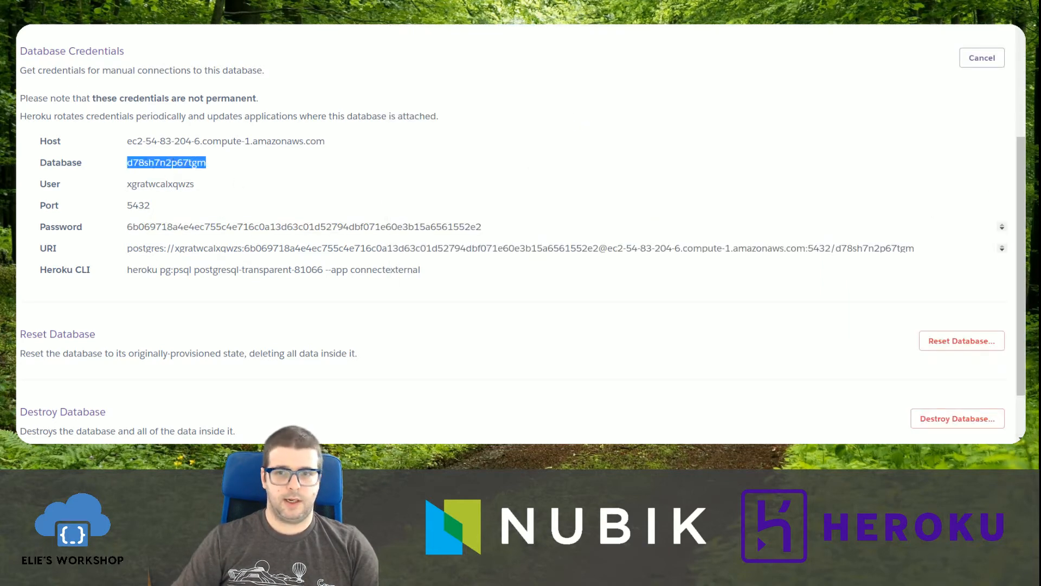
key(alt+Tab)
double_click(673, 188)
key(ctrl+v)
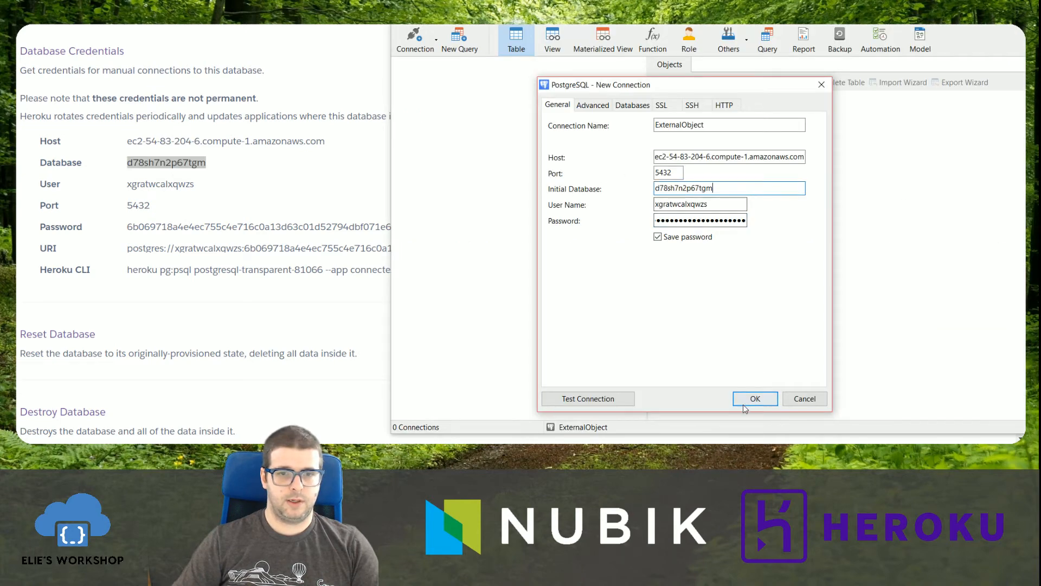
click(751, 398)
Open the ExternalObject connection and look through its databases for d78sh7n2p67tgm.
double_click(433, 64)
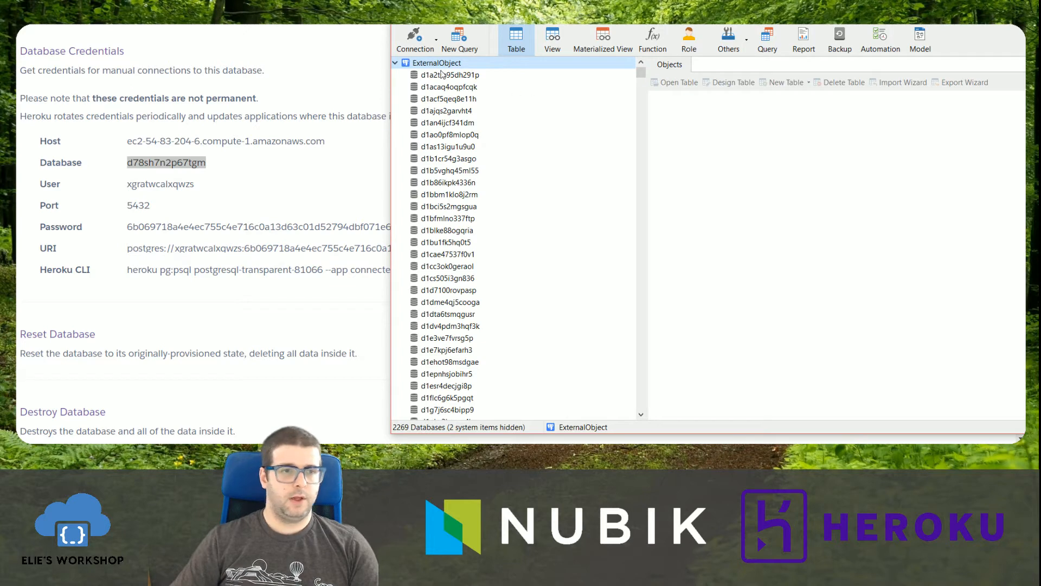
drag(642, 75, 622, 174)
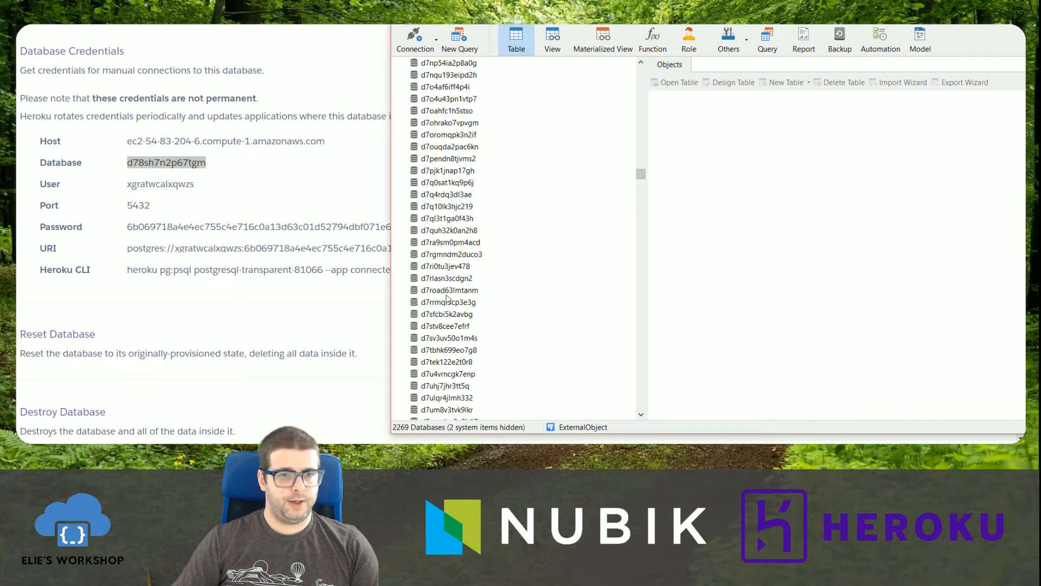
scroll(448, 298, down, 4)
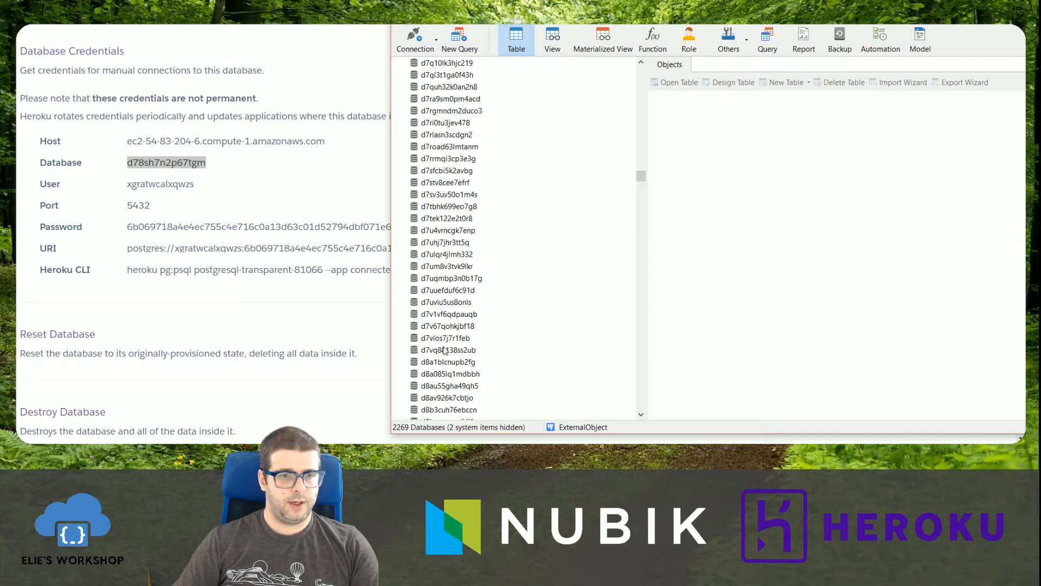
scroll(439, 317, up, 20)
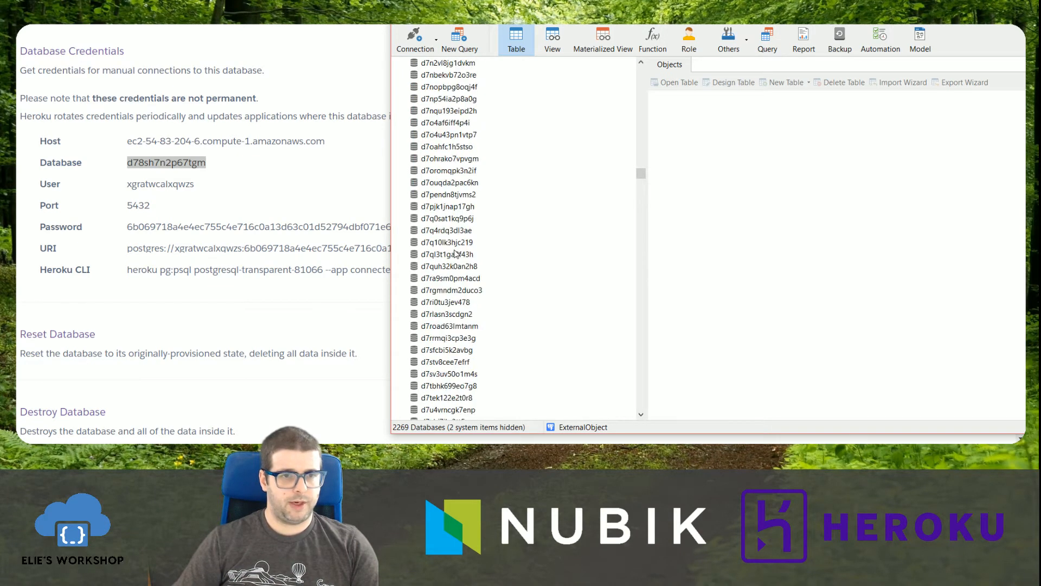
scroll(456, 254, up, 3)
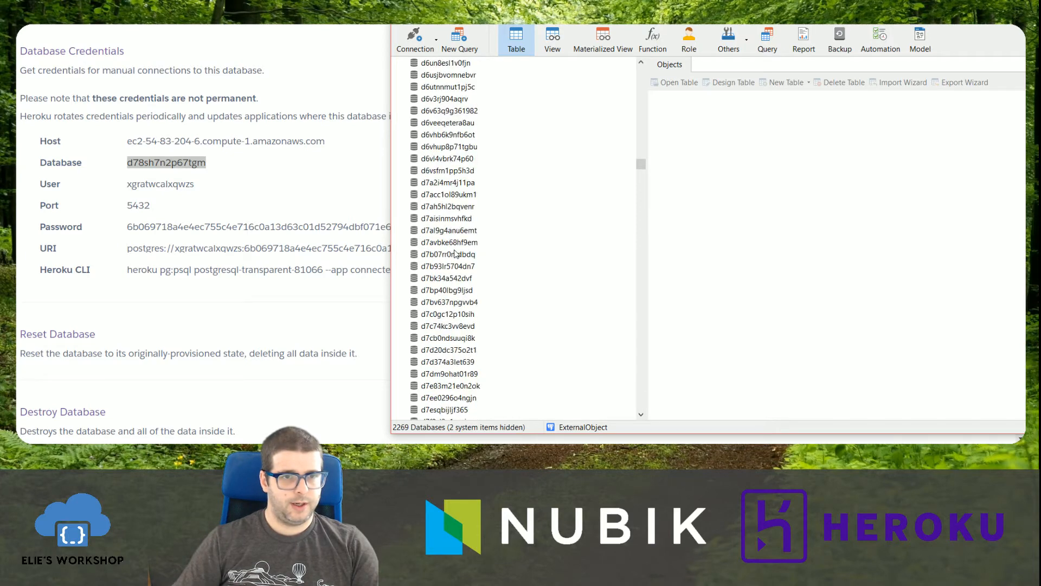
click(450, 182)
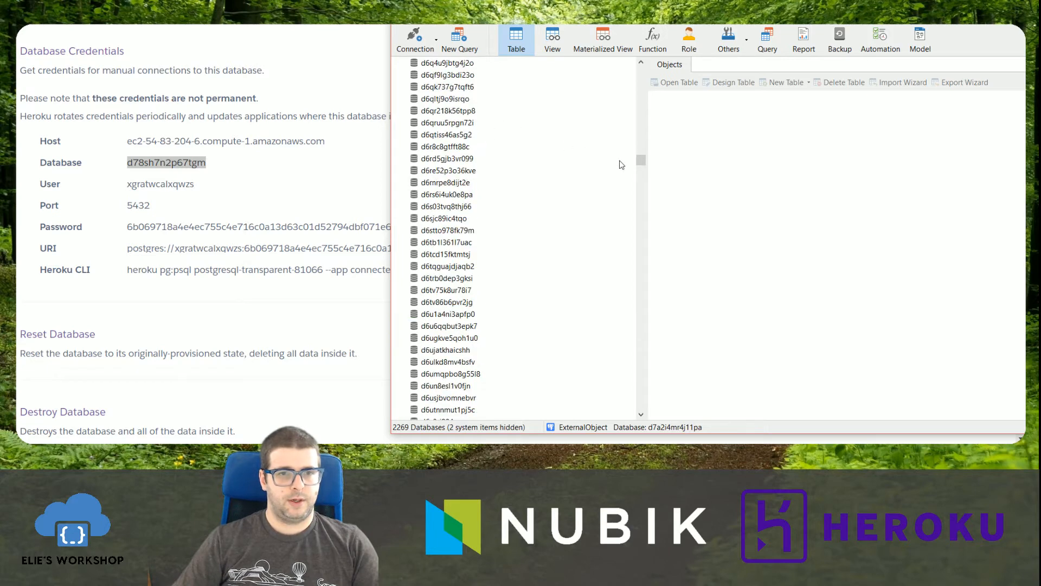
Refresh the ExternalObject connection's database list and look through it again for d78sh7n2p67tgm.
drag(641, 163, 644, 73)
right_click(428, 63)
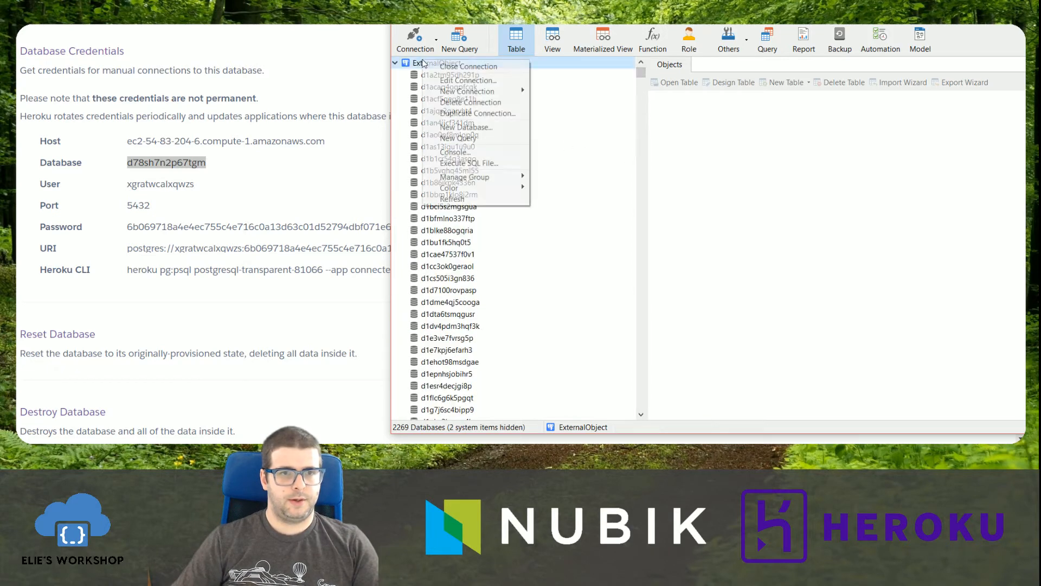
click(478, 198)
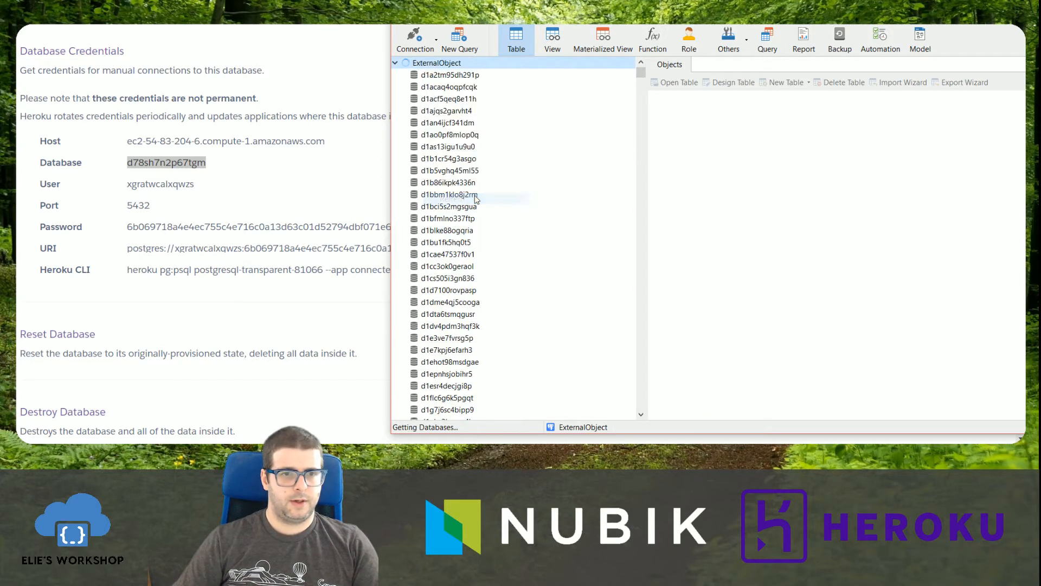
drag(641, 74, 632, 266)
scroll(632, 263, up, 2)
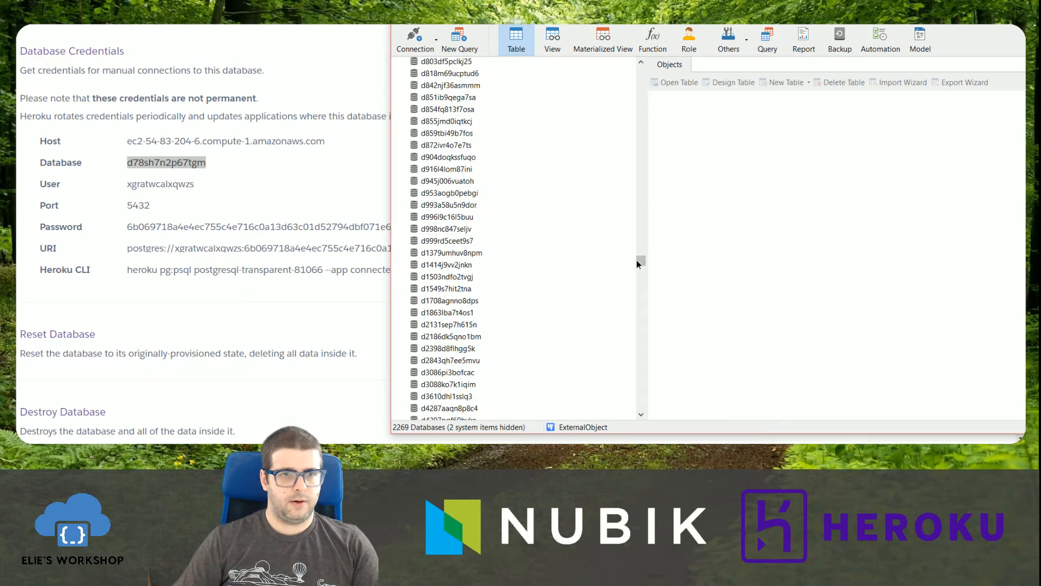
scroll(639, 259, up, 3)
drag(641, 263, 655, 76)
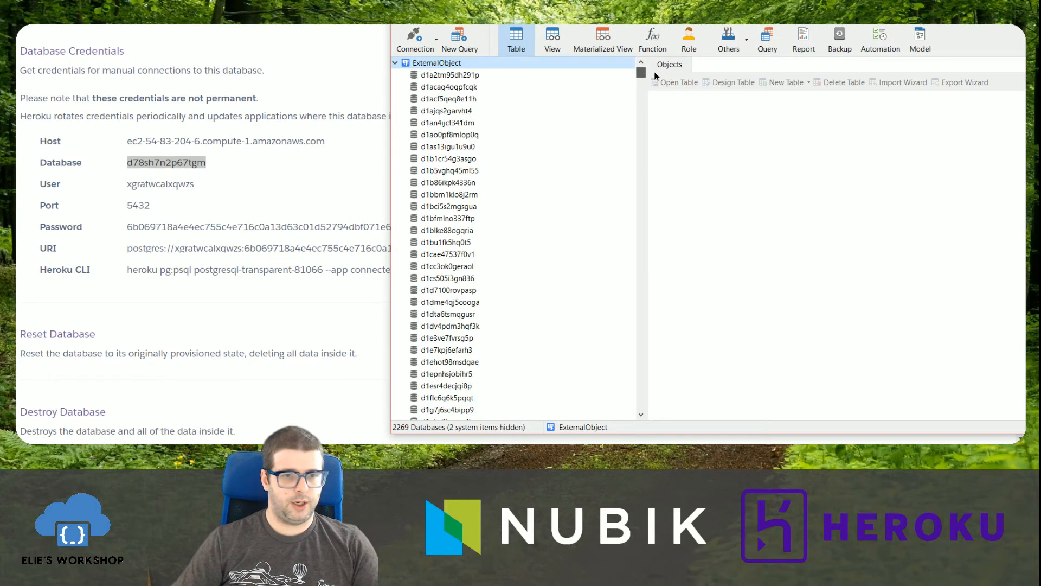
Filter the database list by d78sh7 and open the database d78sh7n2p67tgm.
click(462, 88)
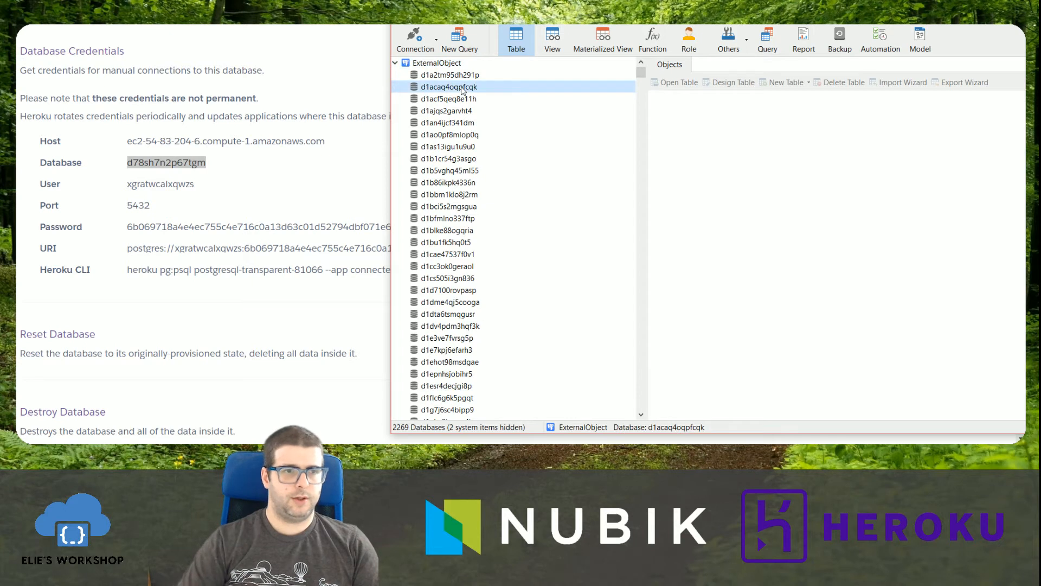
text(d78)
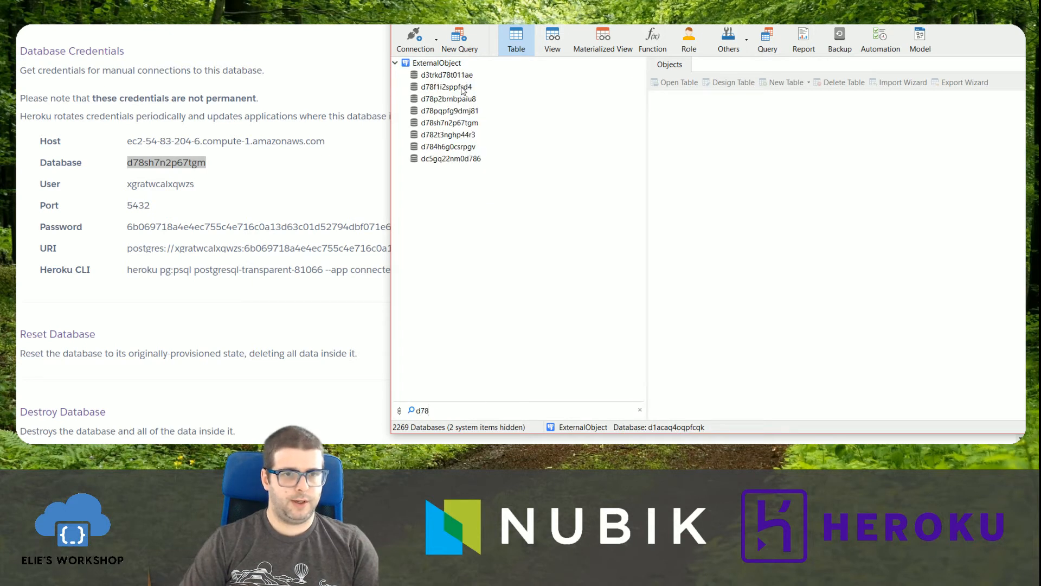
text(sh7)
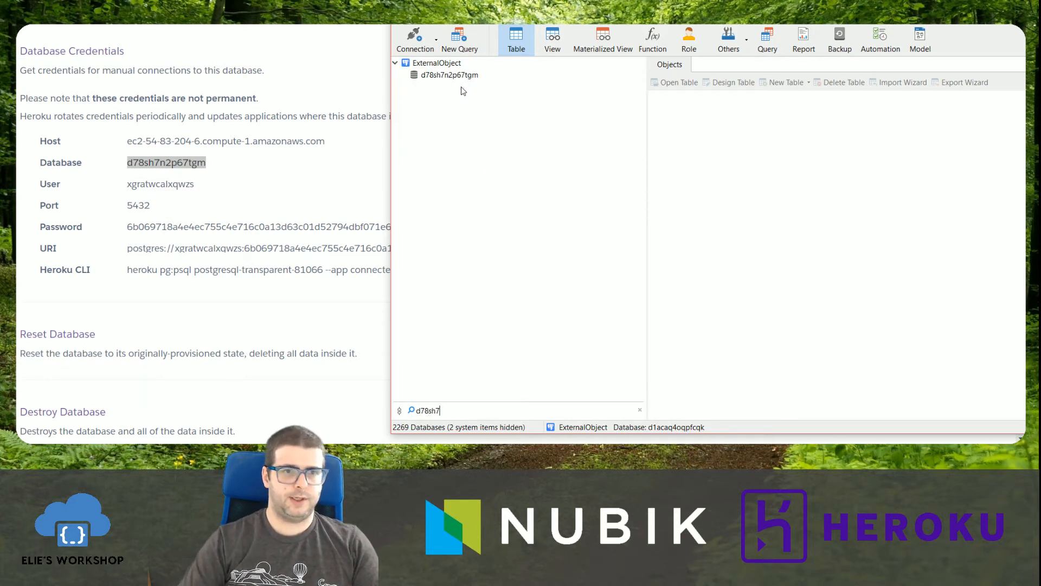
double_click(459, 76)
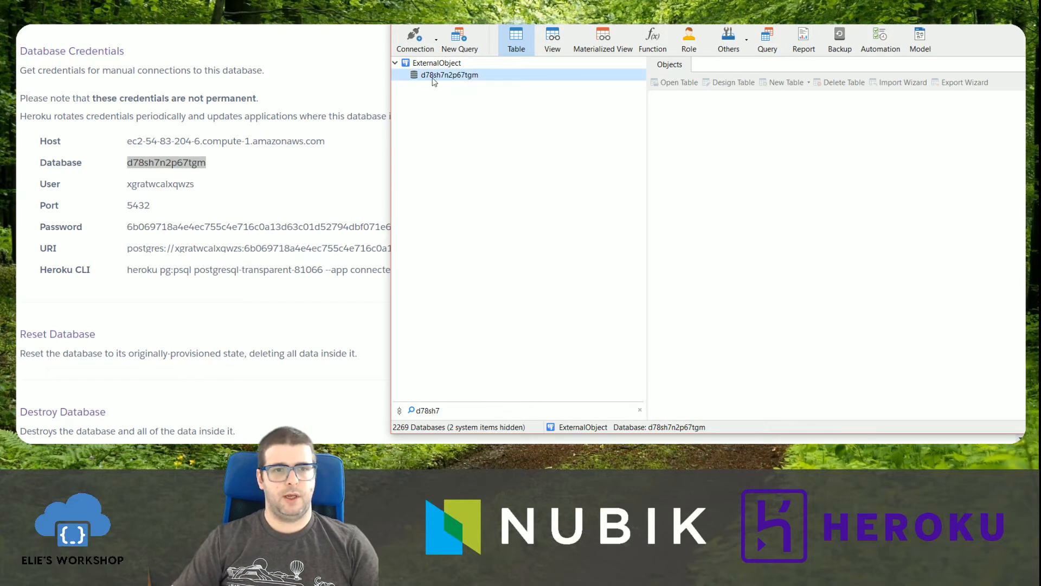
Open the database's public schema and select its tables.
click(456, 104)
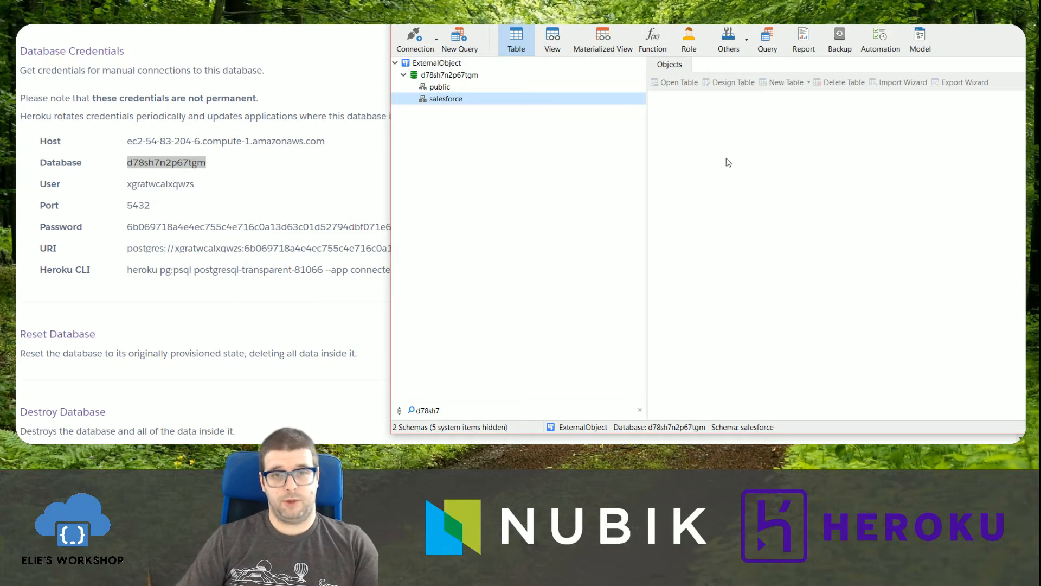
double_click(437, 88)
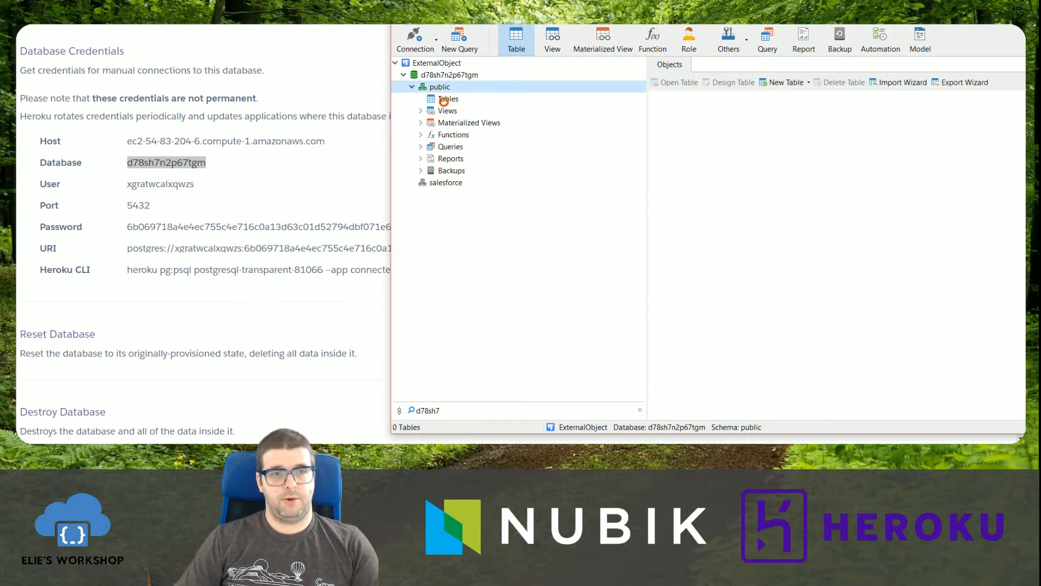
click(444, 101)
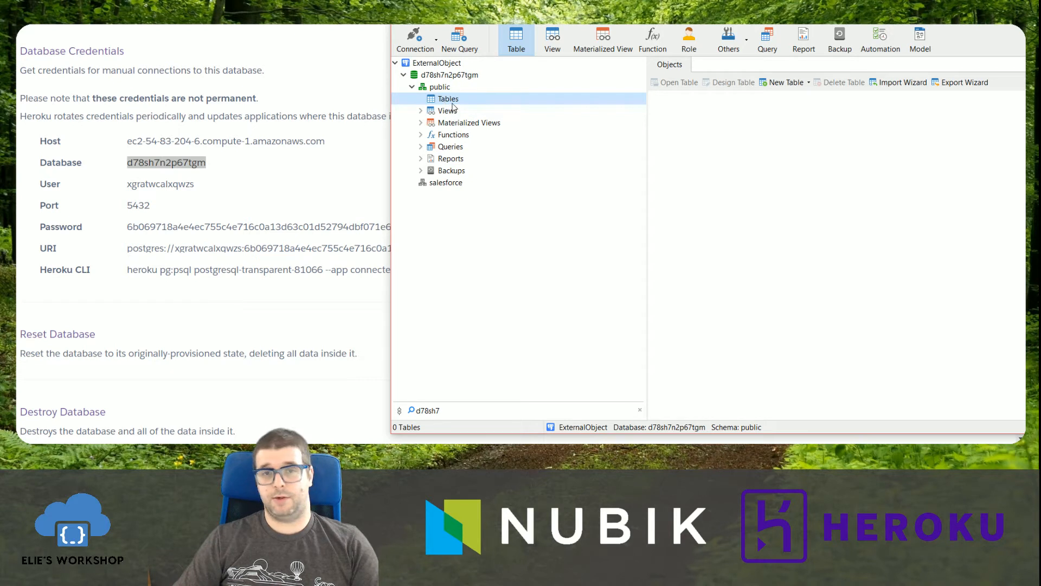
Create a new table in the public schema with an int4 field named id as its primary key.
click(782, 82)
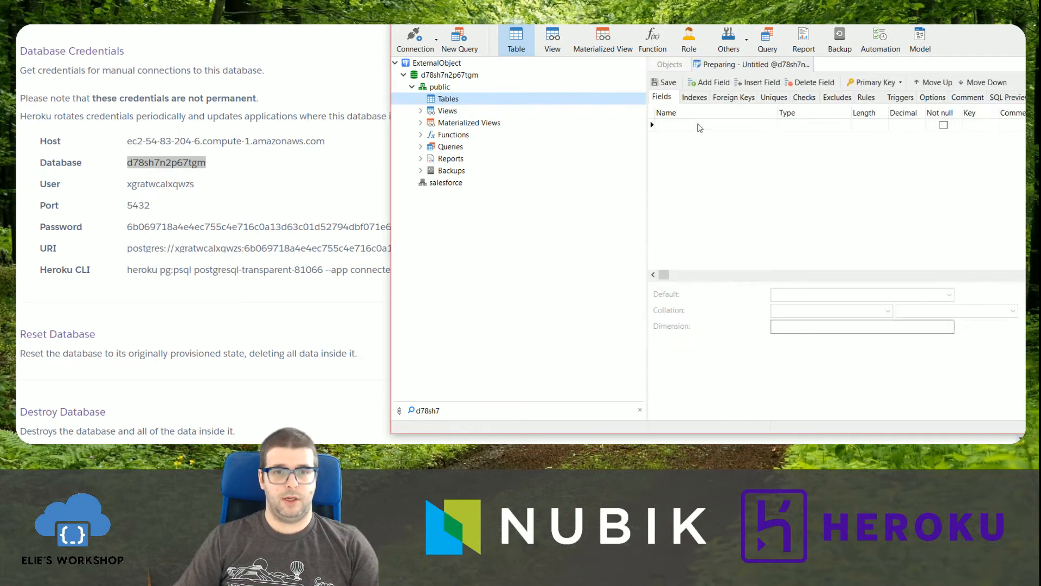
text(id)
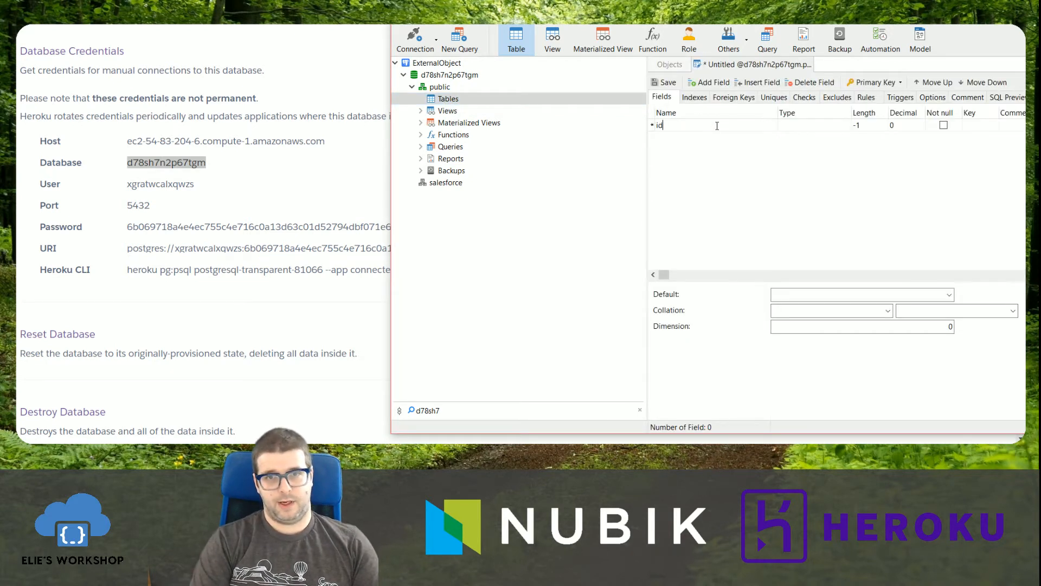
click(810, 130)
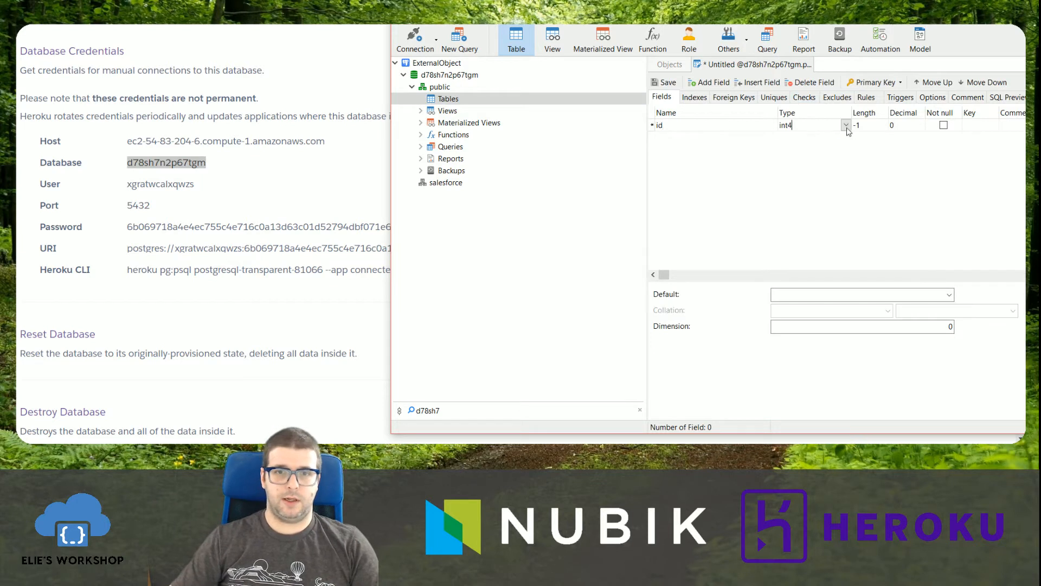
click(806, 177)
click(972, 126)
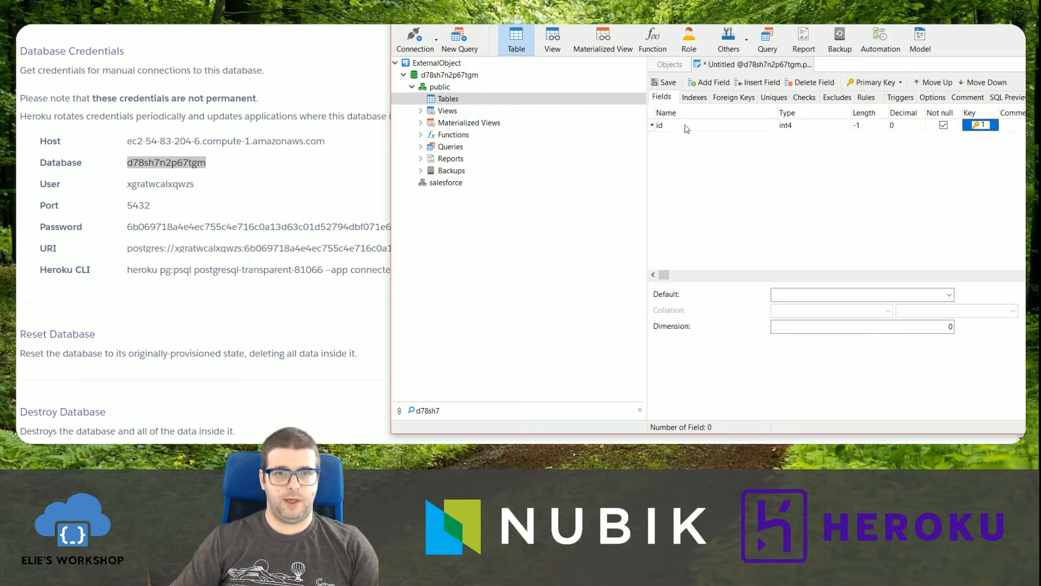
Add a varchar field named myText to the new table.
key(ctrl+s)
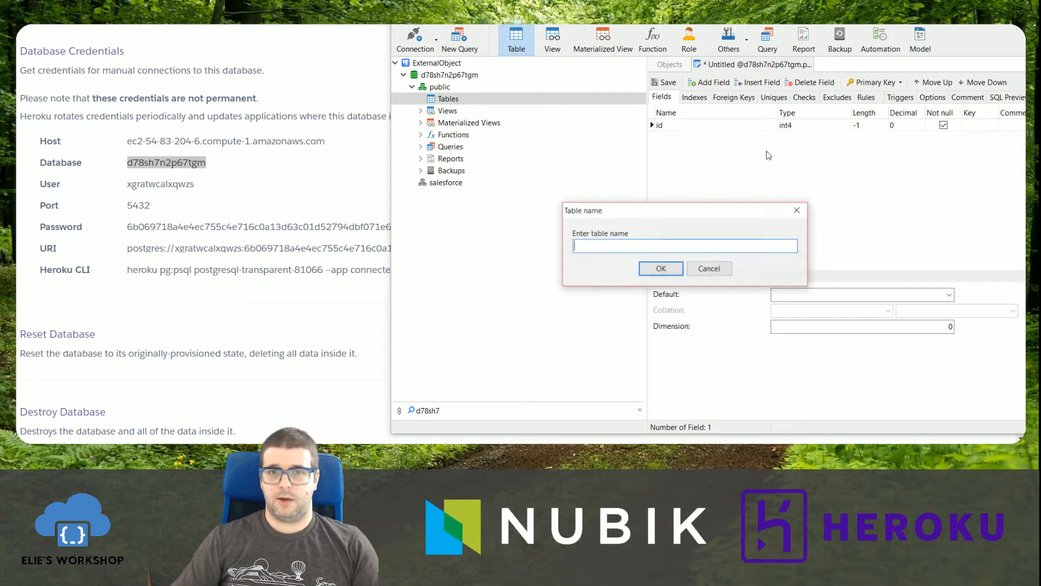
click(716, 271)
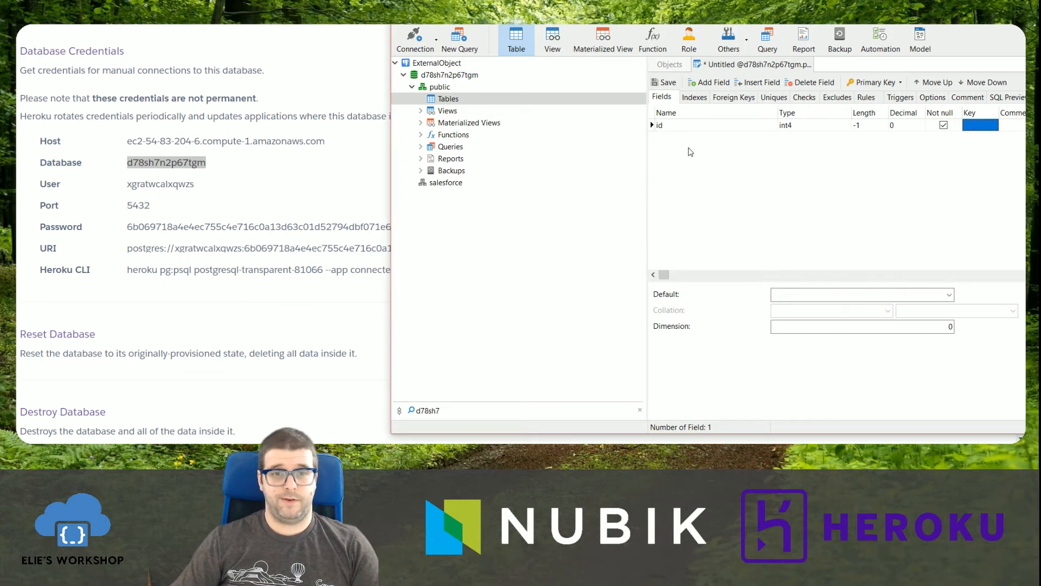
right_click(667, 146)
click(710, 83)
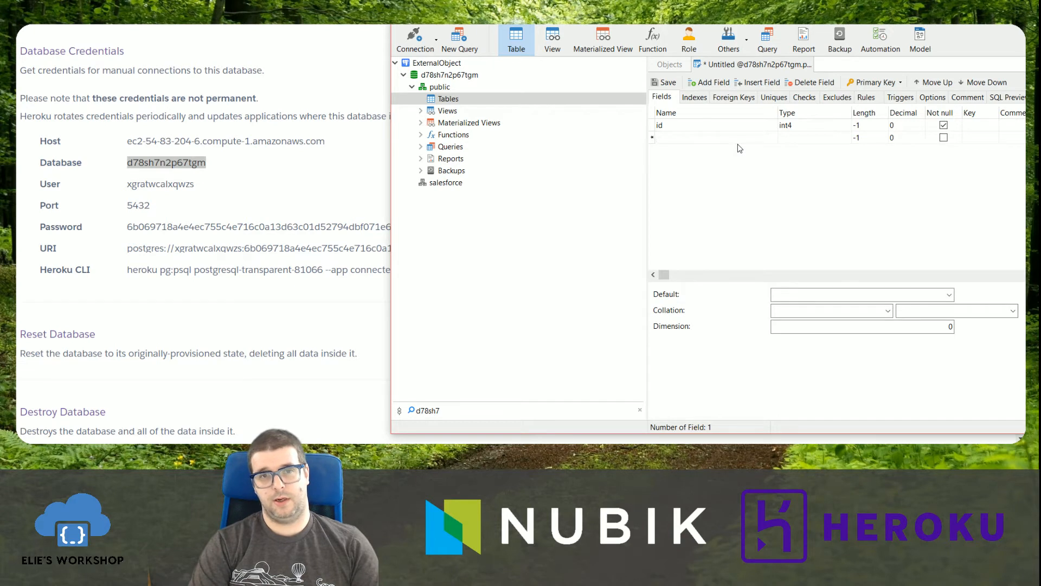
text(myText)
key(Tab)
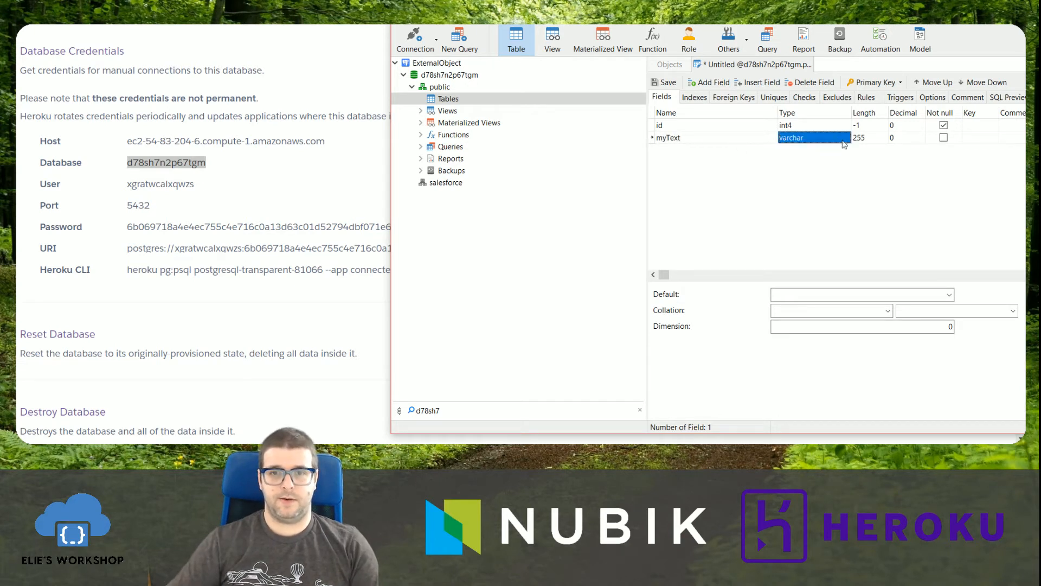
Mark the id field as the primary key and save the table as Demo.
click(978, 126)
key(ctrl+s)
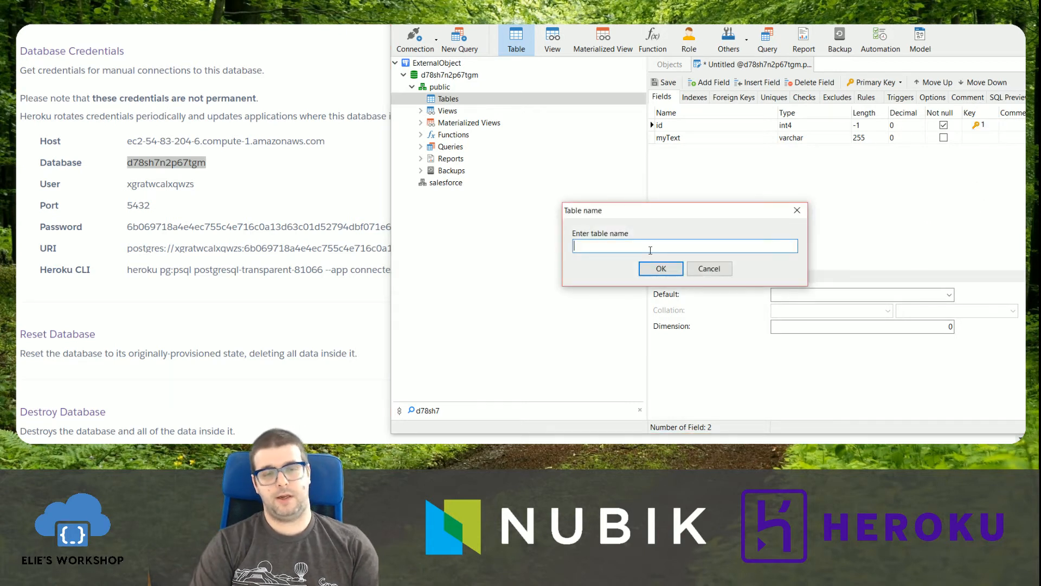
key(Return)
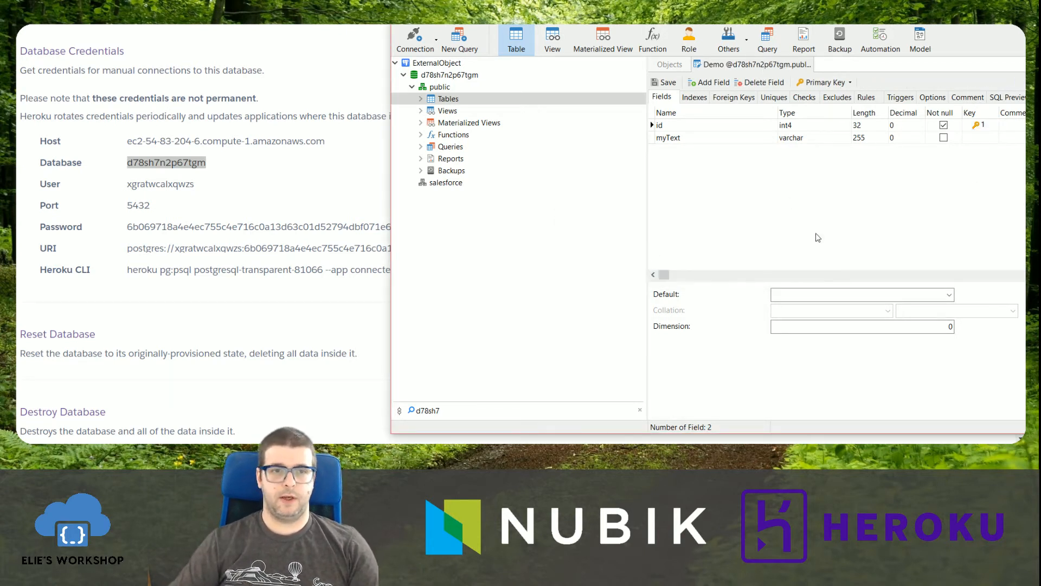
Switch to the External Objects page of Heroku Connect, reload it, and check the Demo table's entry under the data sources.
key(alt+Tab)
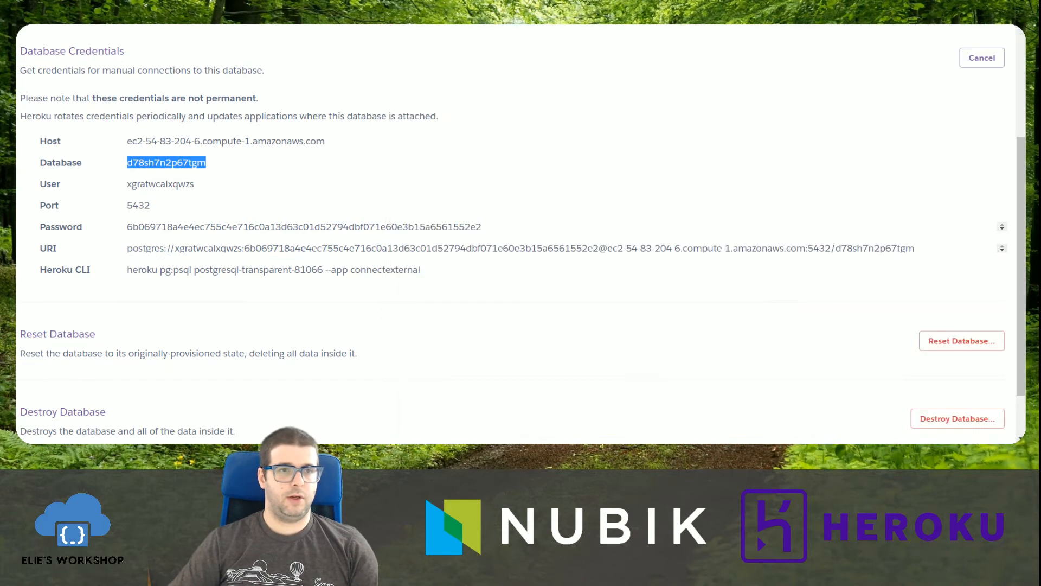
key(ctrl+Tab)
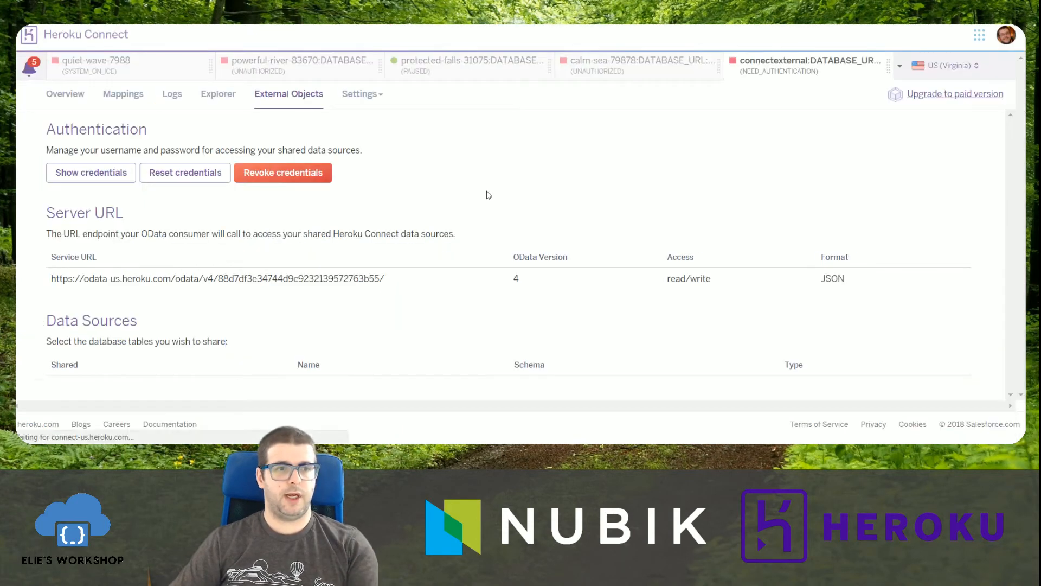
key(F5)
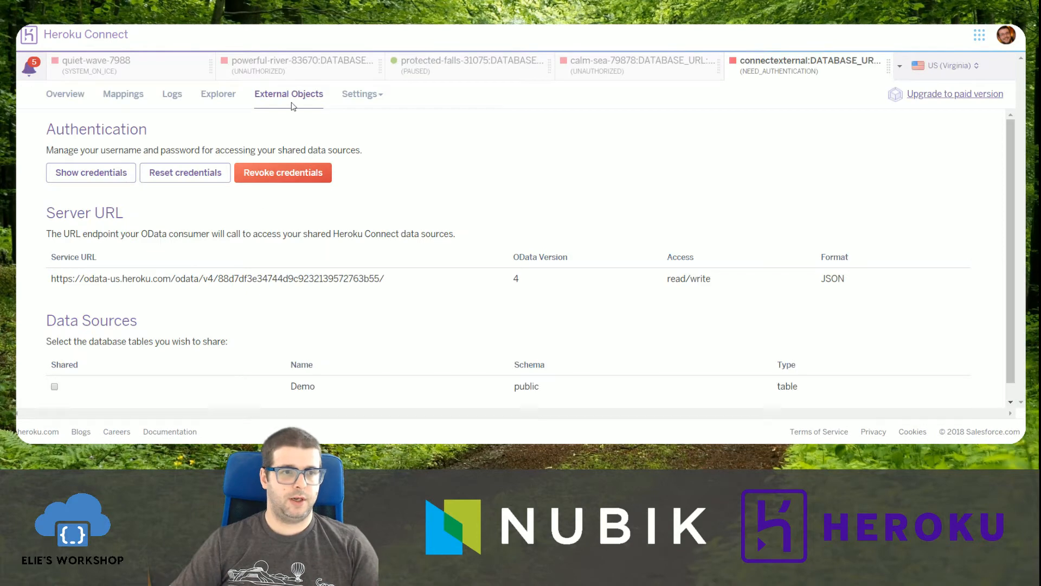
scroll(590, 288, down, 1)
drag(288, 370, 559, 368)
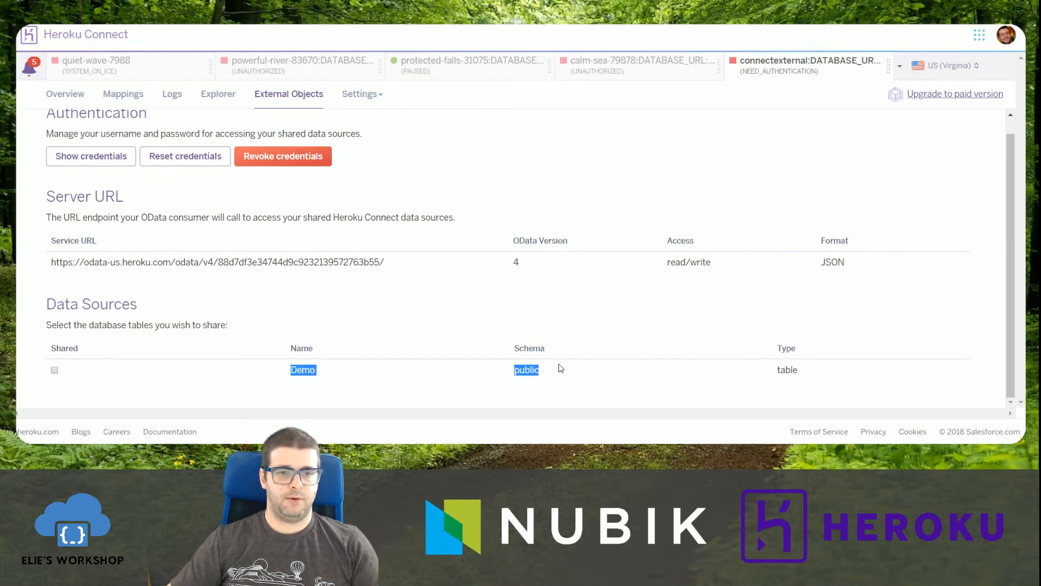
click(406, 372)
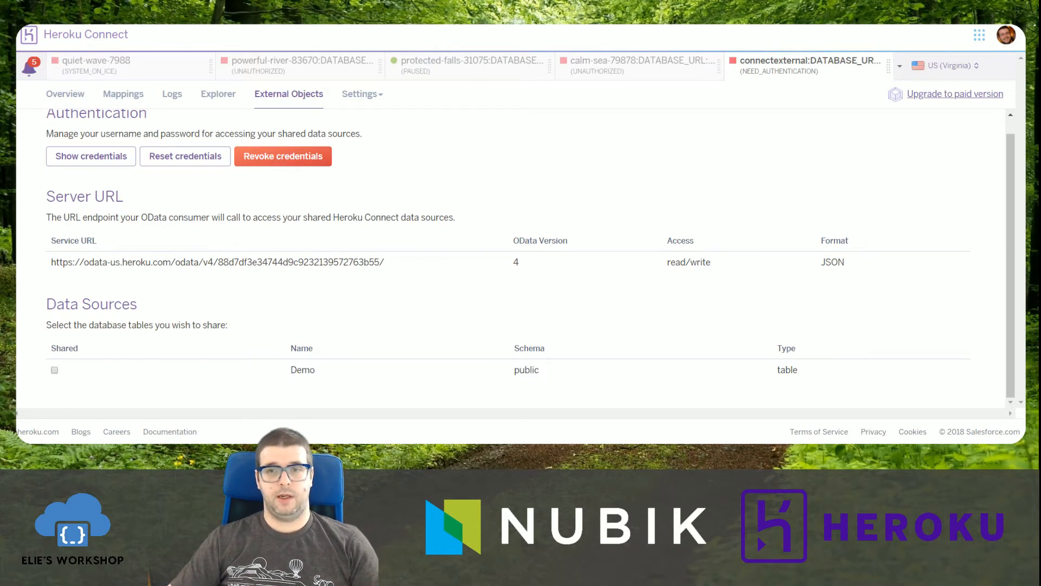
Share the Demo table as a Heroku Connect data source and switch back to the database client.
key(alt+Tab)
click(248, 328)
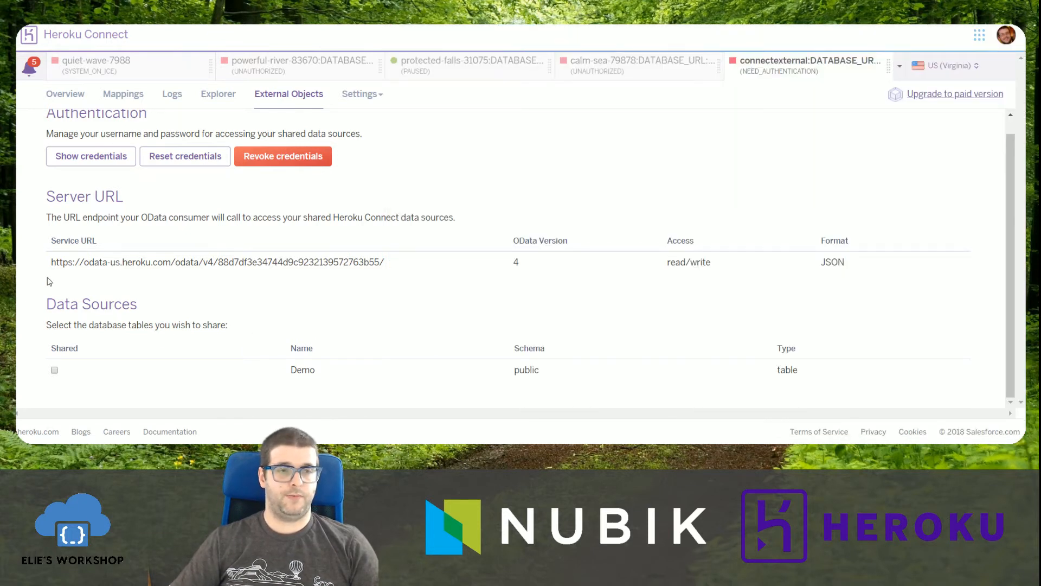
click(54, 370)
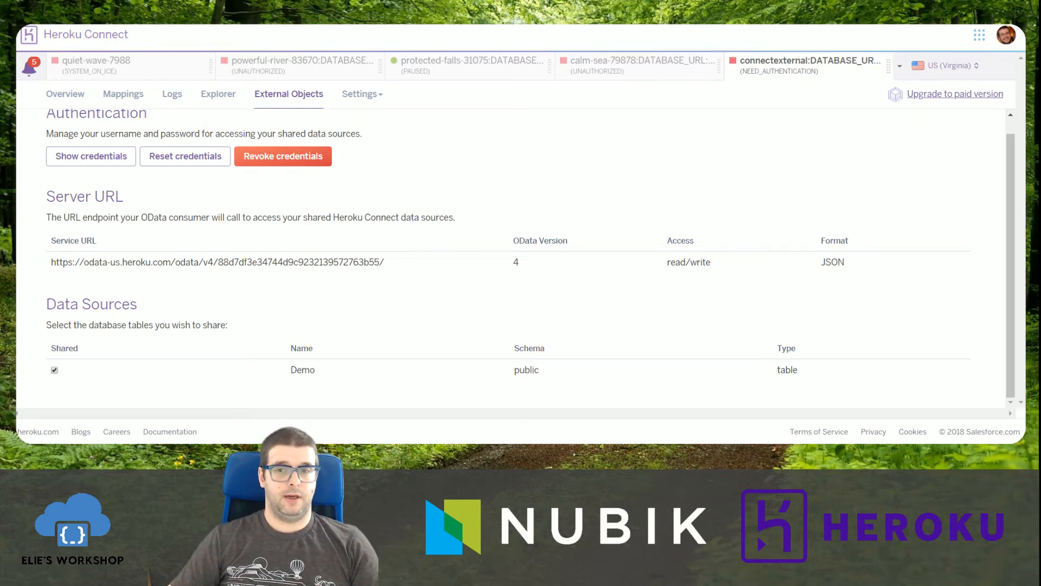
key(alt+Tab)
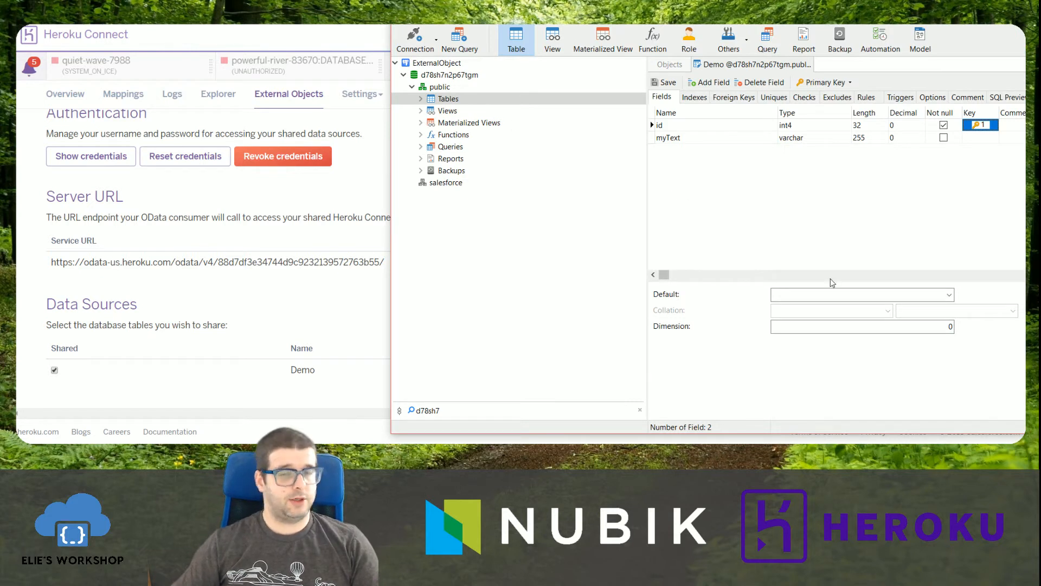
Switch to Salesforce Setup, search the setup menu for external, and open External Data Sources.
click(225, 263)
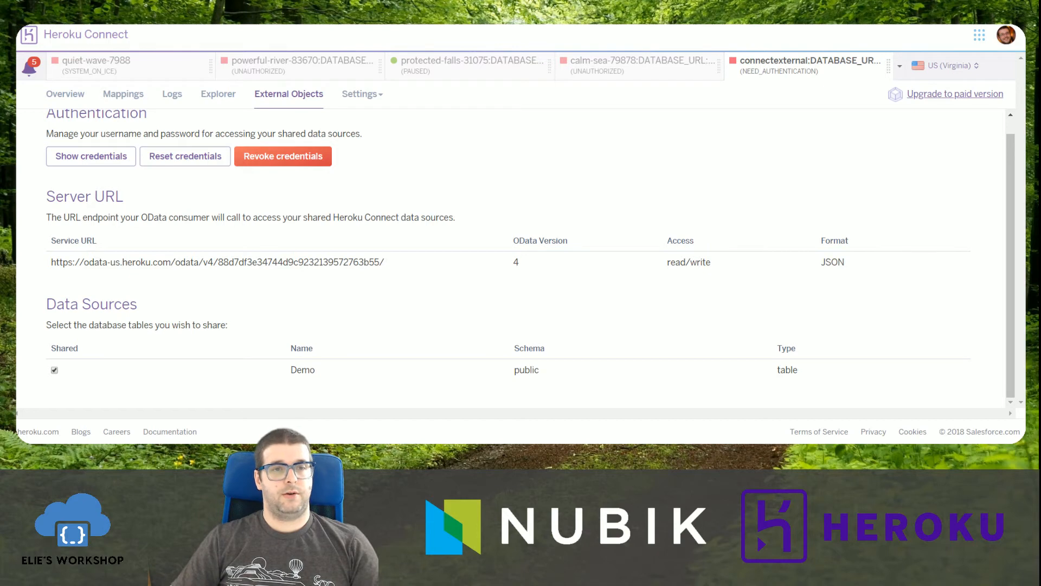
click(325, 17)
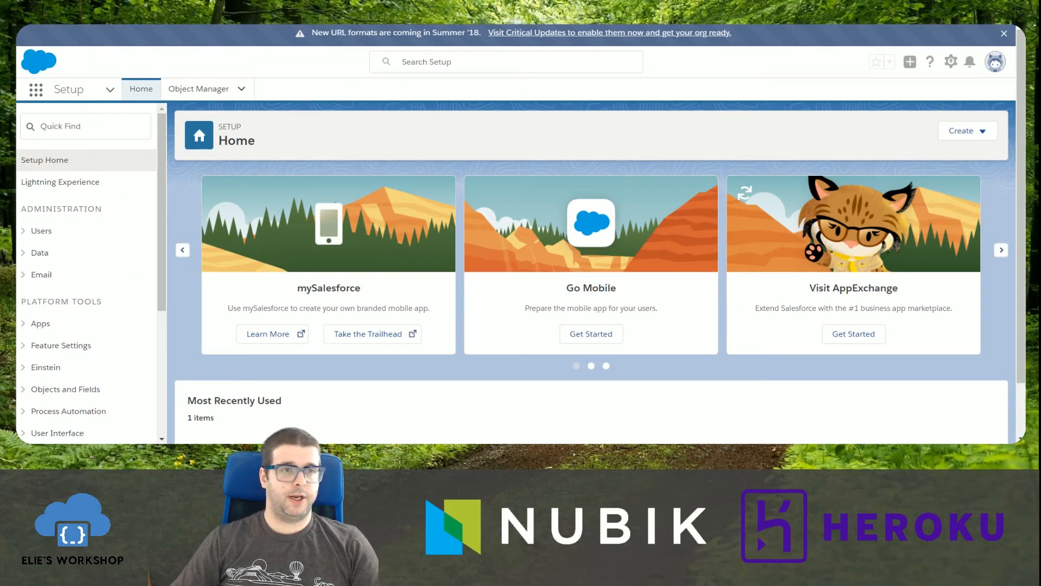
click(71, 126)
text(exte)
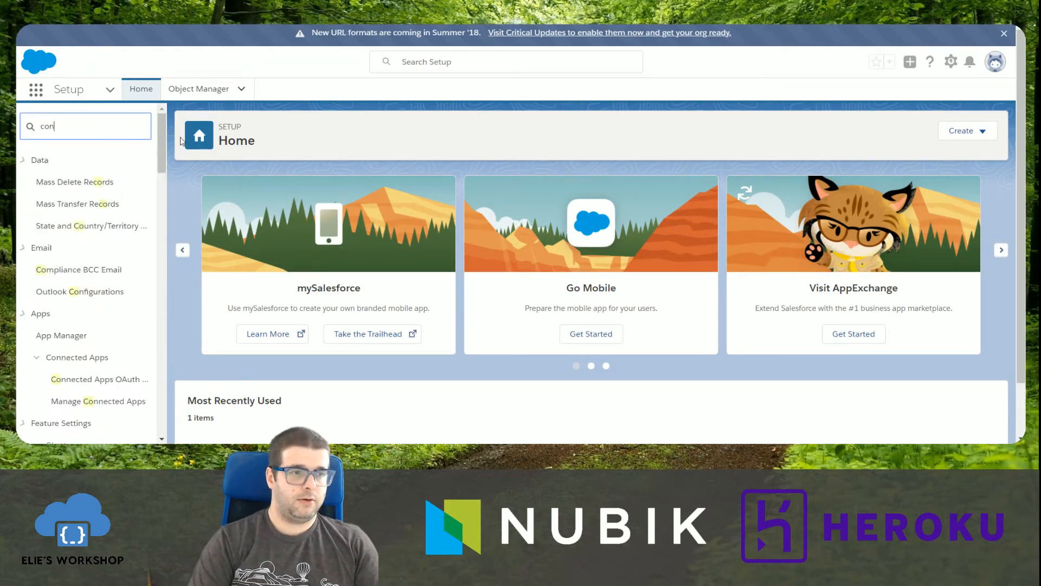
text(rnal)
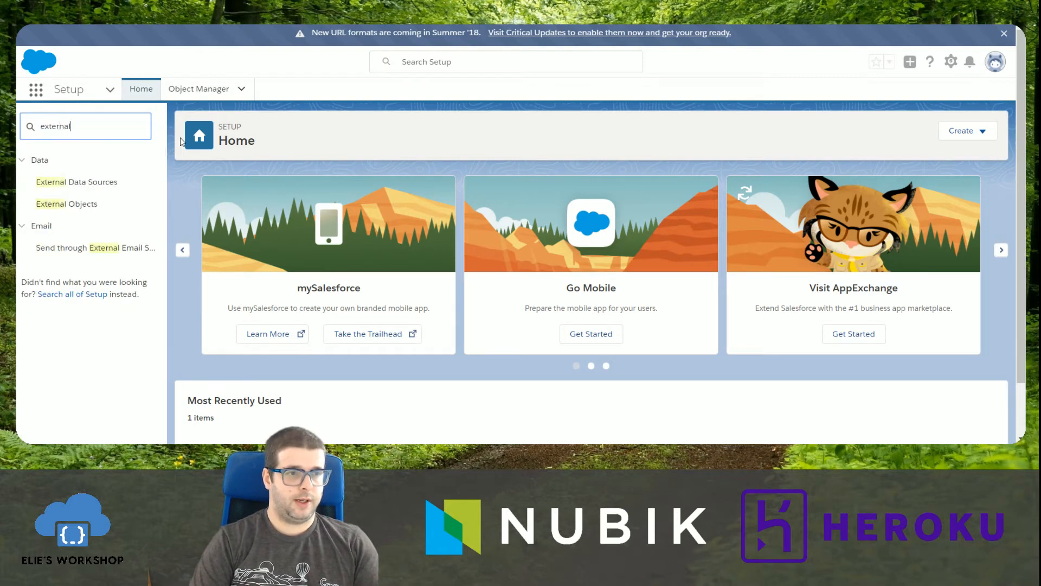
click(98, 187)
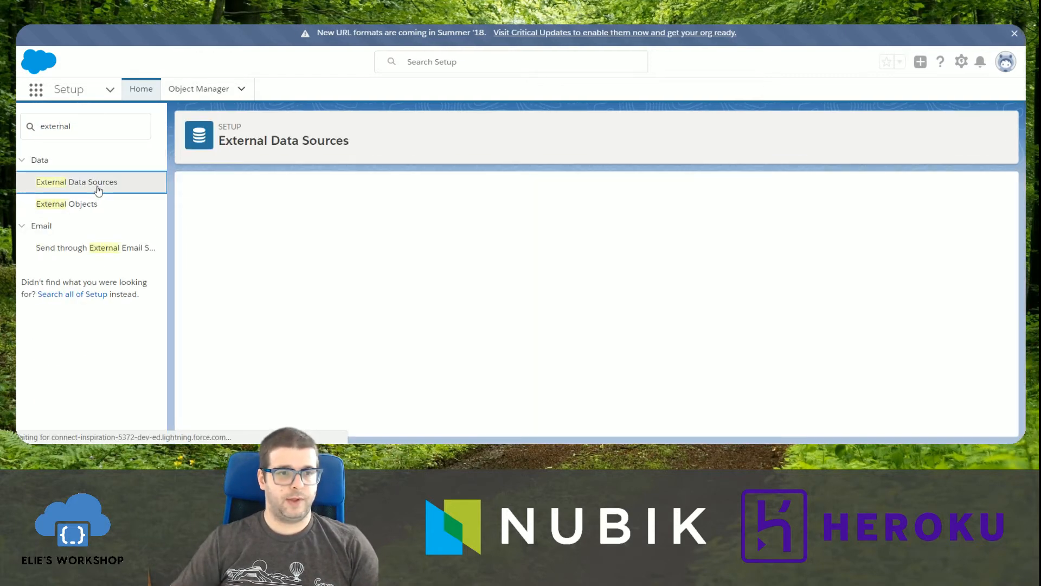
Start a new external data source named Heroku with the type Salesforce Connect: OData 4.0, checking the OData version in Heroku Connect.
click(495, 265)
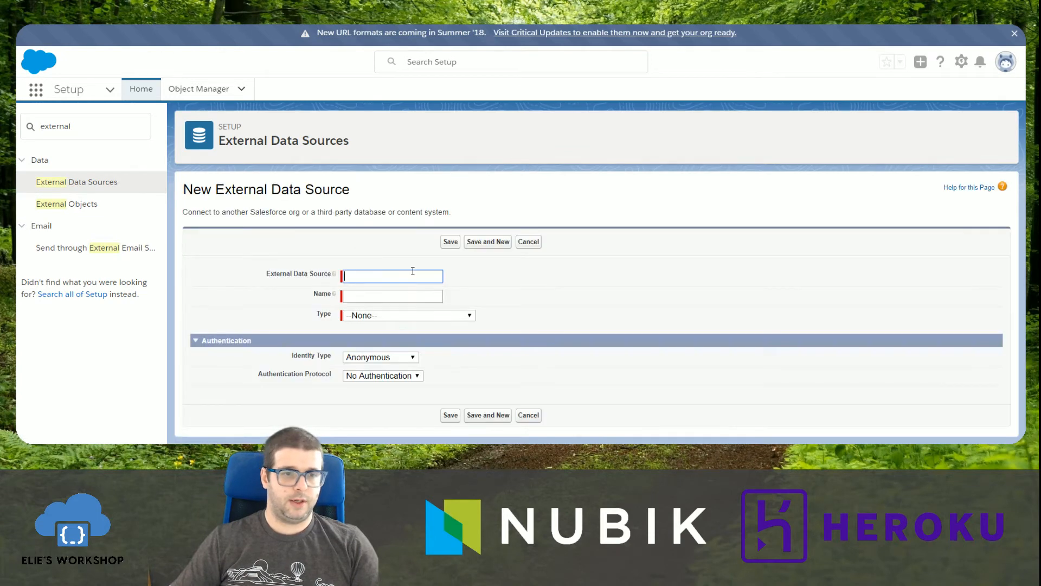
text(Heroku)
key(Tab)
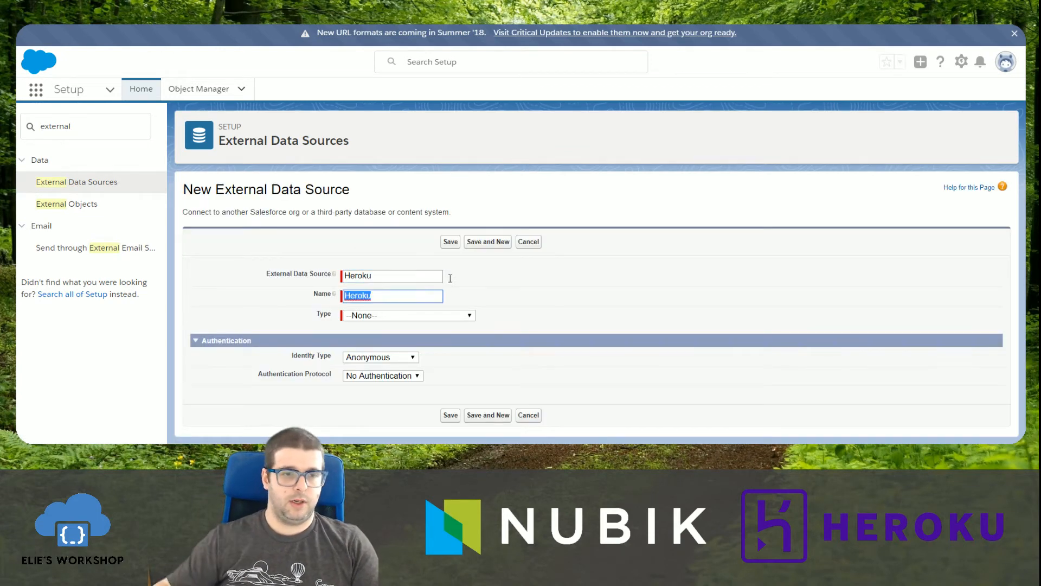
click(423, 316)
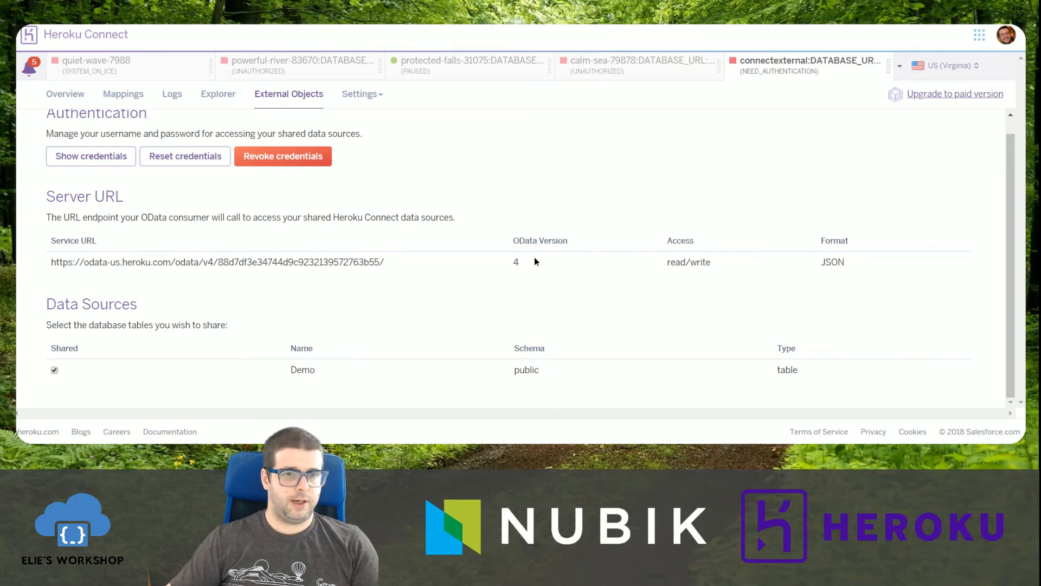
drag(534, 262, 519, 241)
click(518, 240)
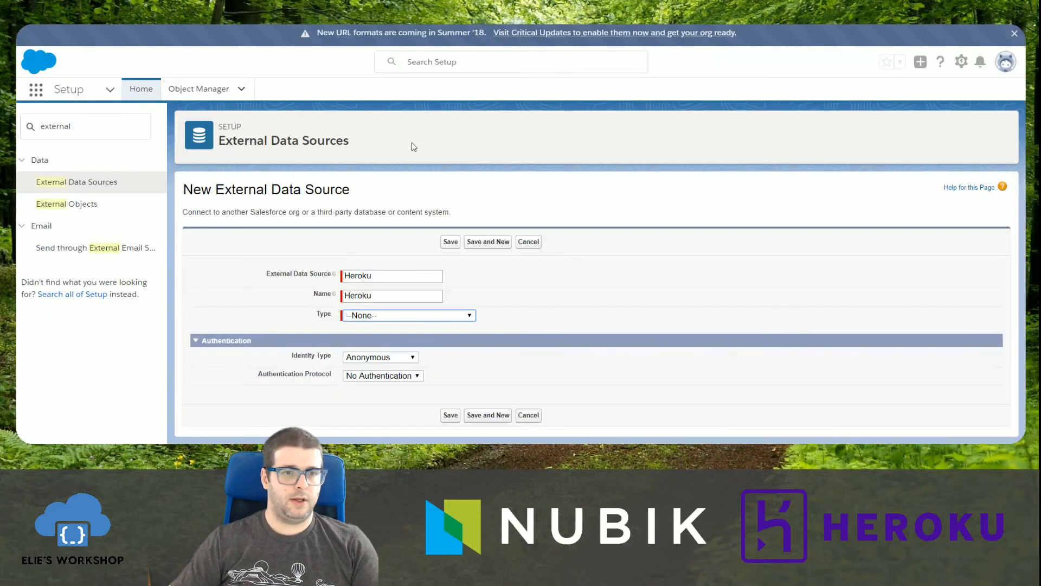
click(419, 319)
click(390, 342)
scroll(515, 351, down, 3)
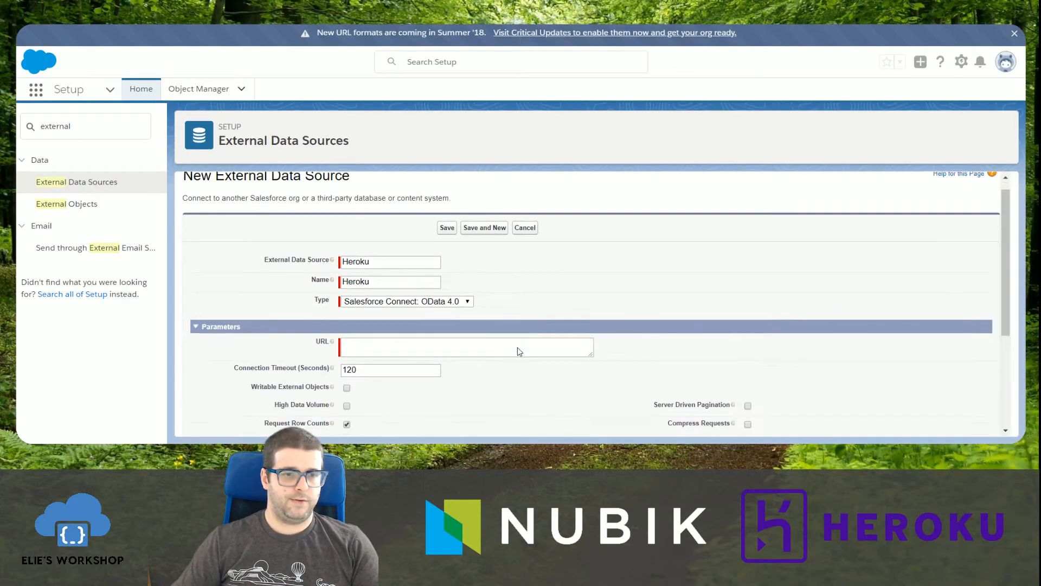
Copy the service URL from Heroku Connect into the data source's URL parameter and enable Writable External Objects.
key(ctrl+Tab)
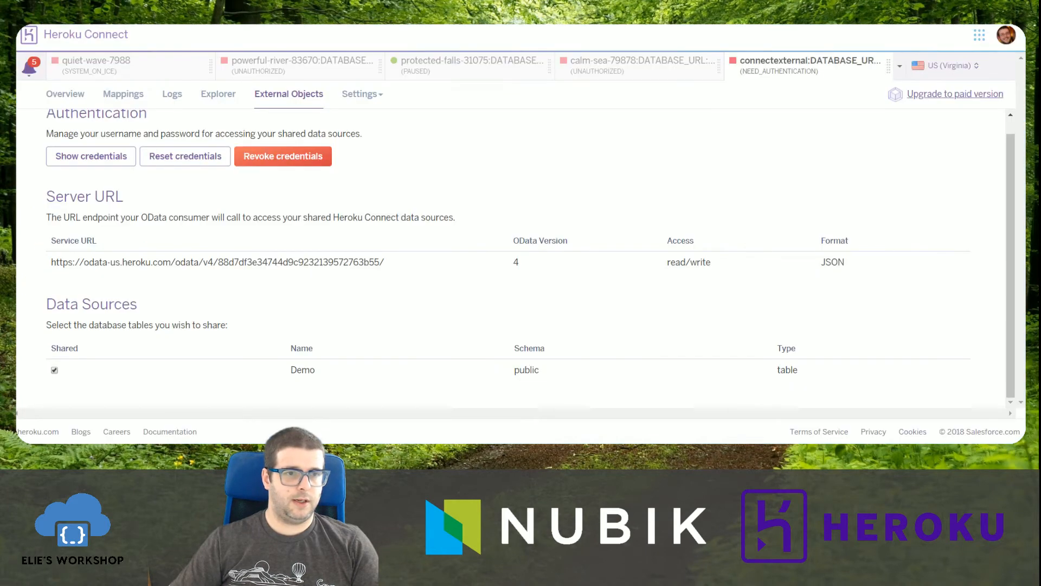
drag(407, 268, 50, 262)
key(ctrl+c)
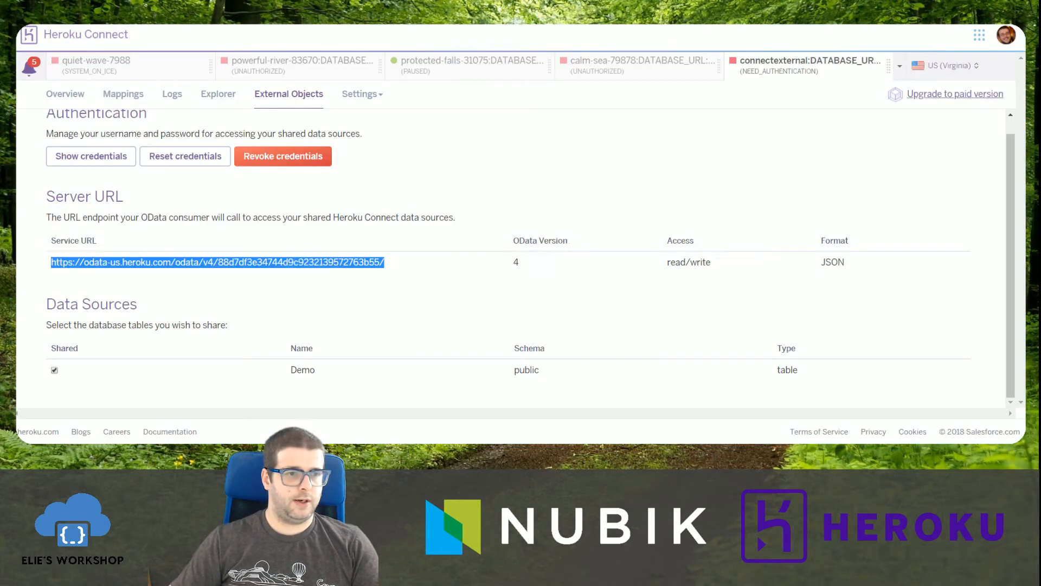
key(ctrl+shift+Tab)
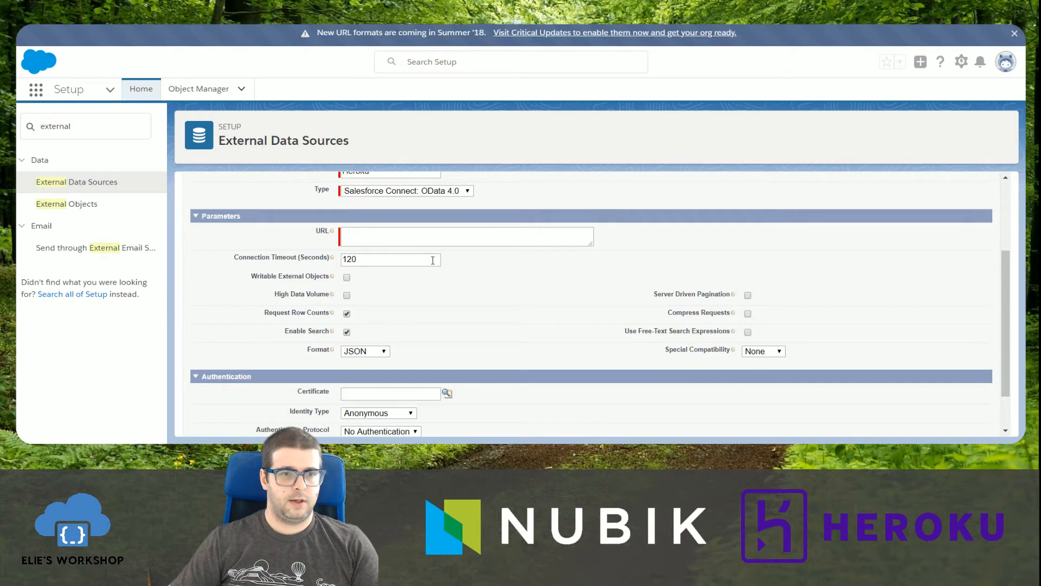
click(430, 236)
key(ctrl+v)
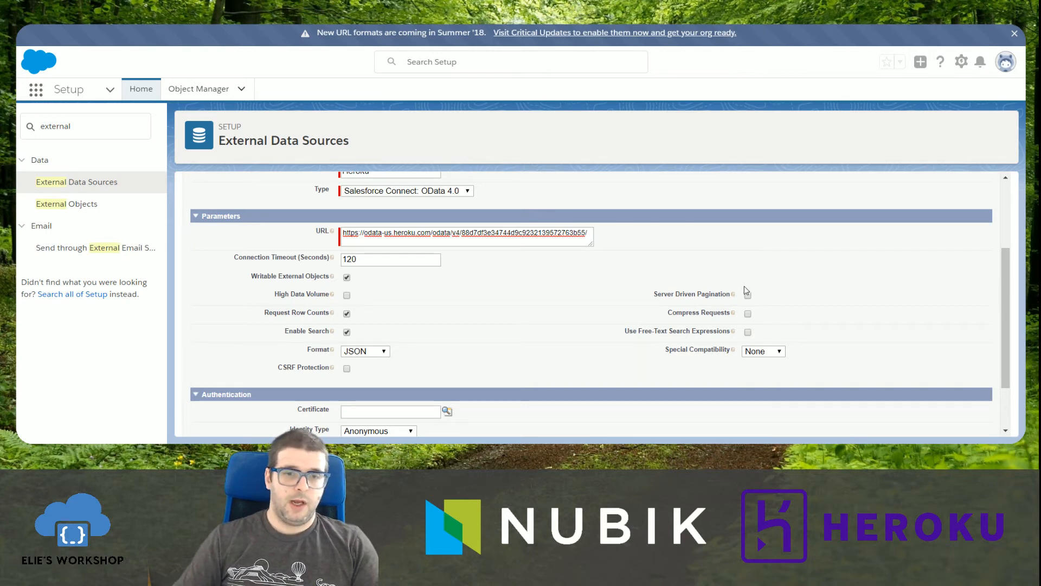
Set the data source's identity type to Named Principal and its authentication protocol to Password Authentication.
mouse_move(733, 295)
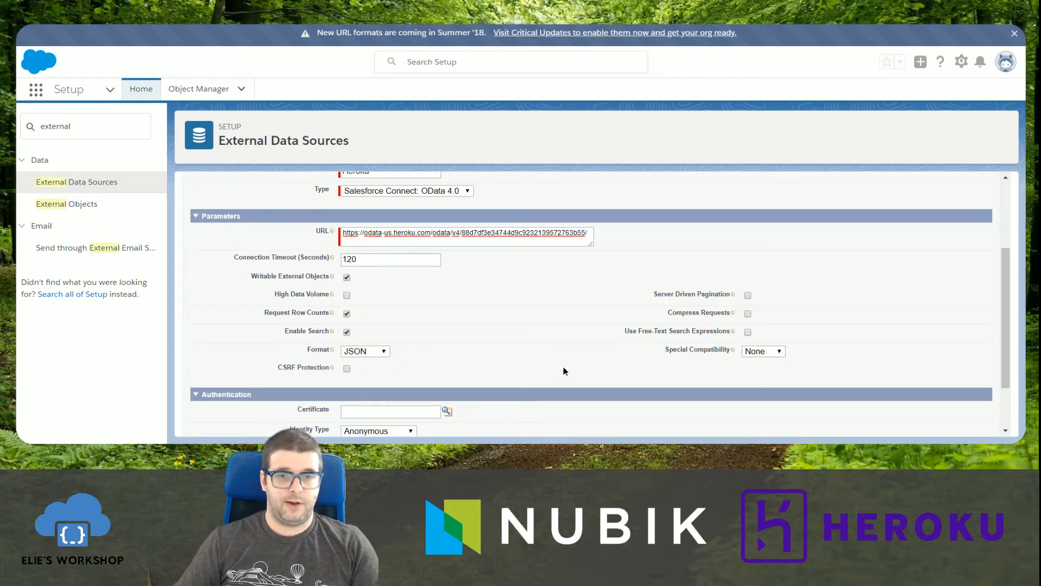
scroll(564, 371, down, 2)
scroll(442, 326, up, 1)
scroll(444, 324, down, 1)
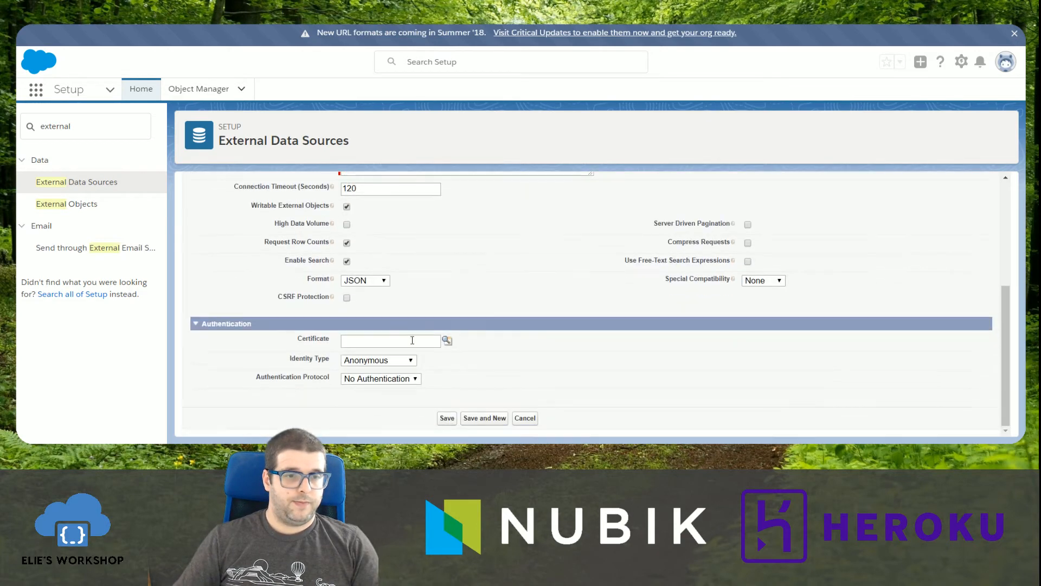
click(373, 360)
click(373, 393)
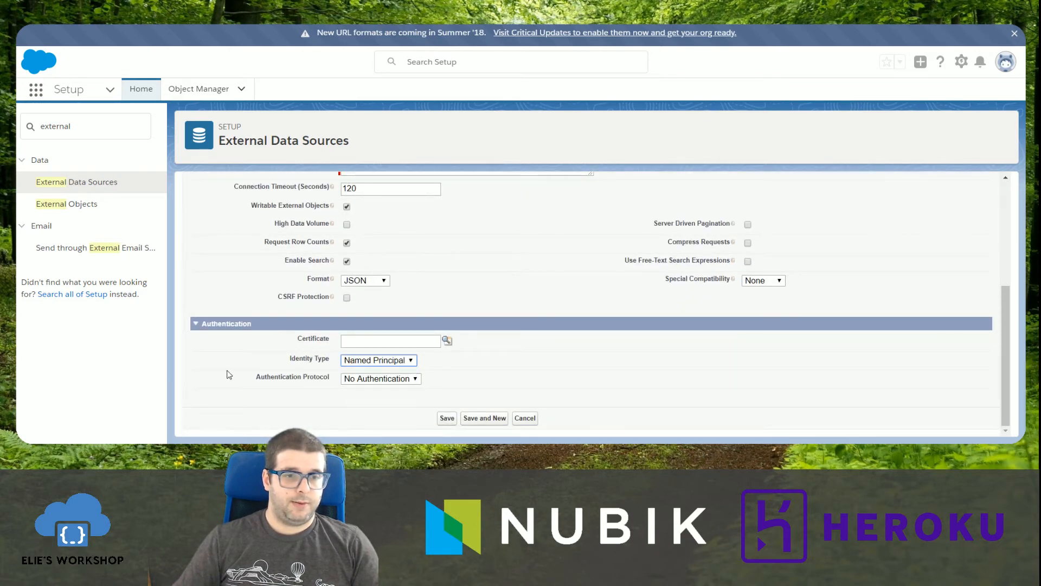
click(386, 378)
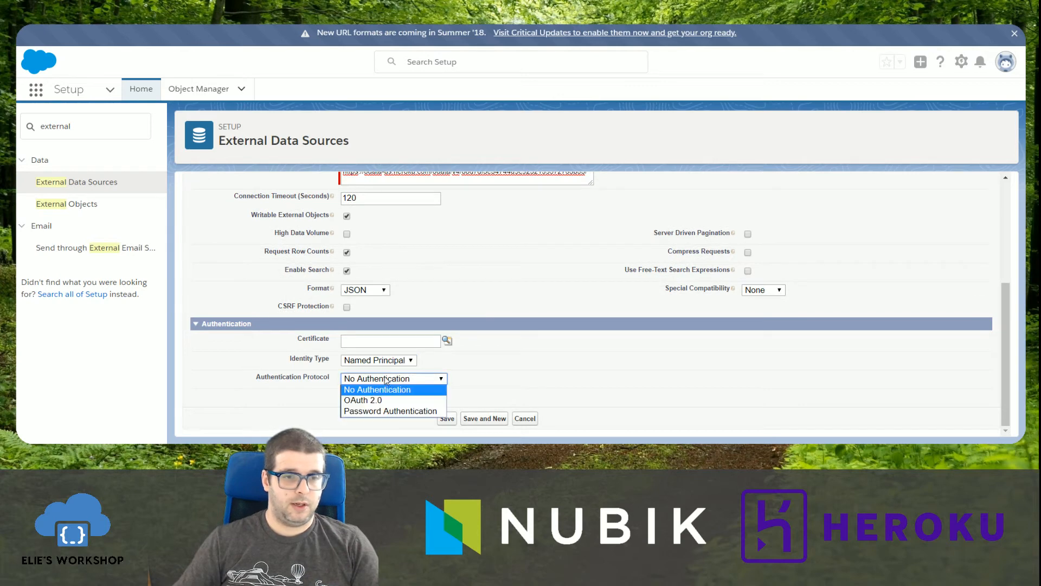
click(380, 411)
scroll(263, 379, down, 2)
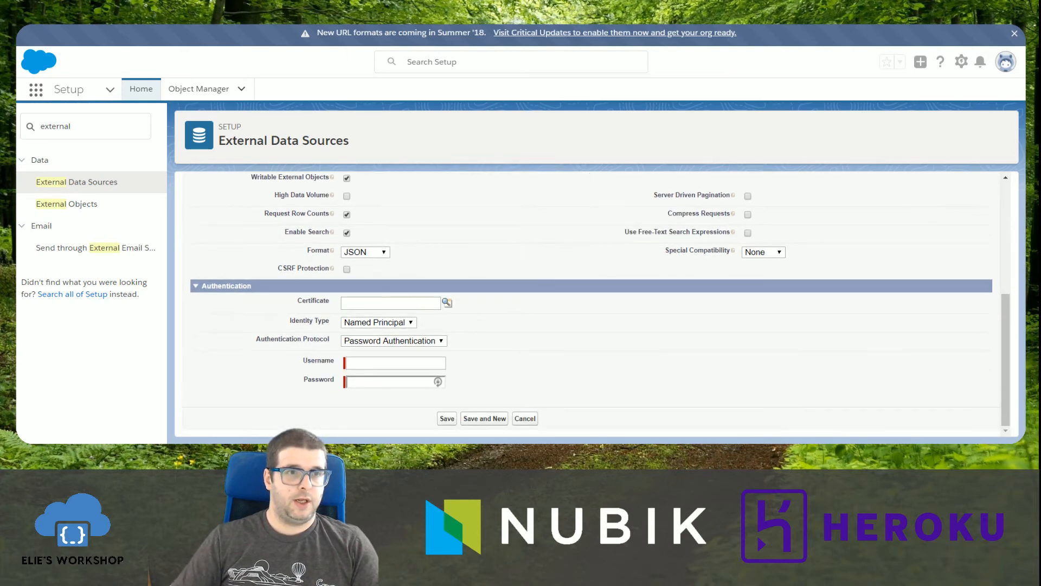
Show the Heroku Connect credentials and copy the user value into the data source's Username field.
key(alt+Tab)
click(84, 158)
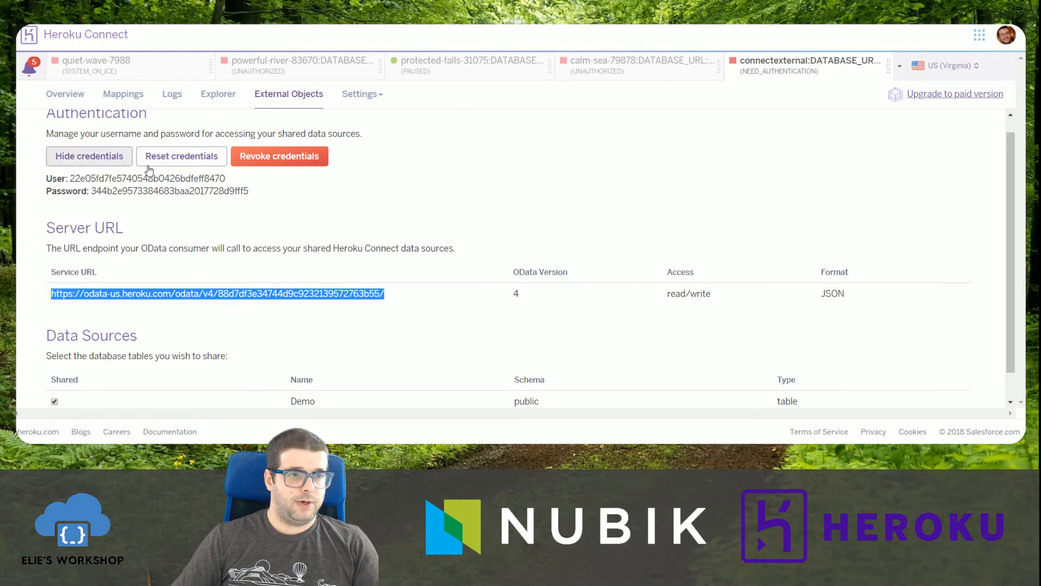
double_click(140, 177)
key(ctrl+c)
key(alt+Tab)
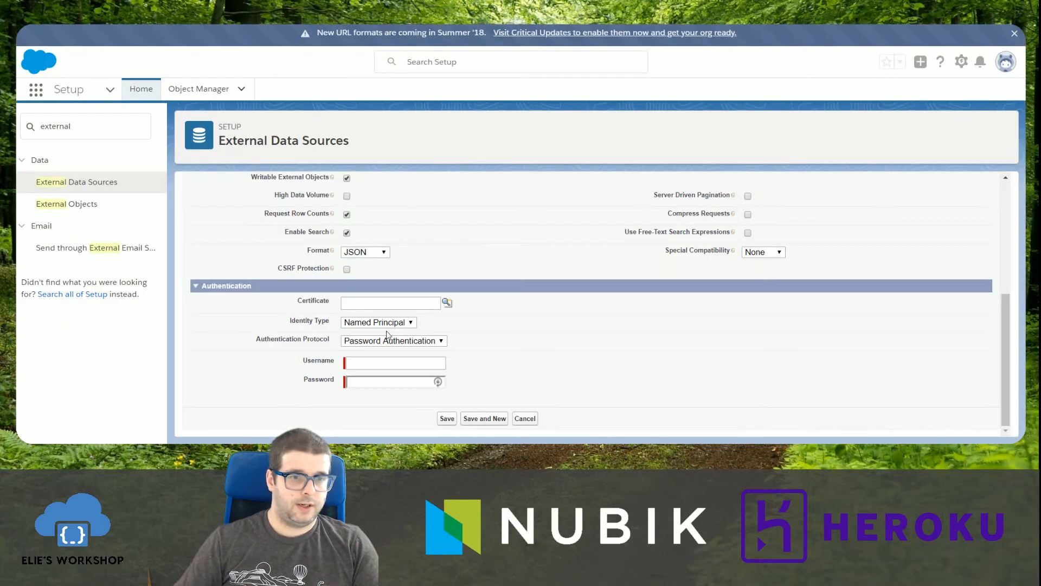
key(ctrl+v)
Copy the Heroku Connect password into the data source's Password field and save the data source.
key(alt+Tab)
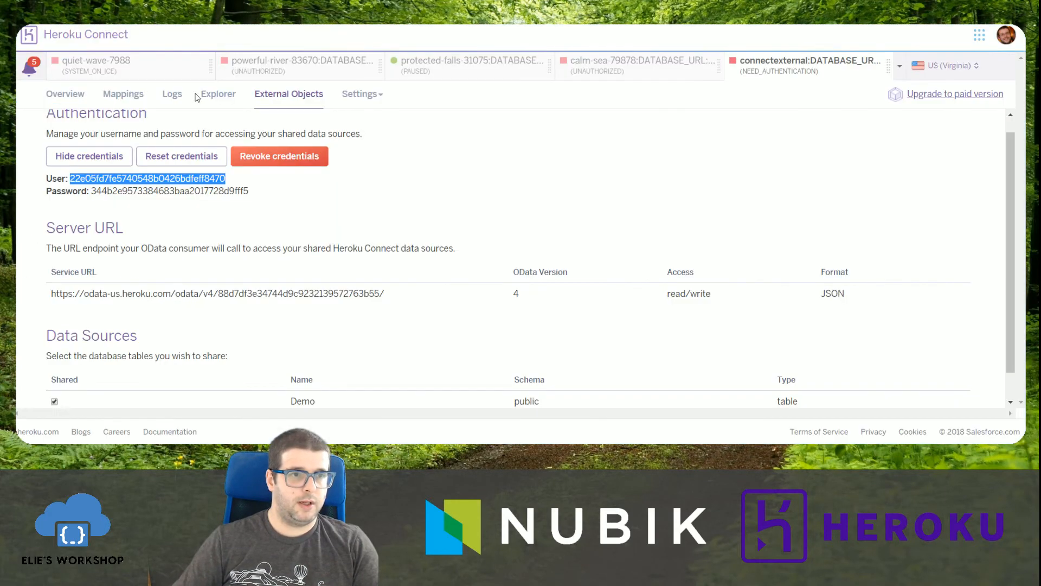
double_click(187, 191)
key(ctrl+c)
key(alt+Tab)
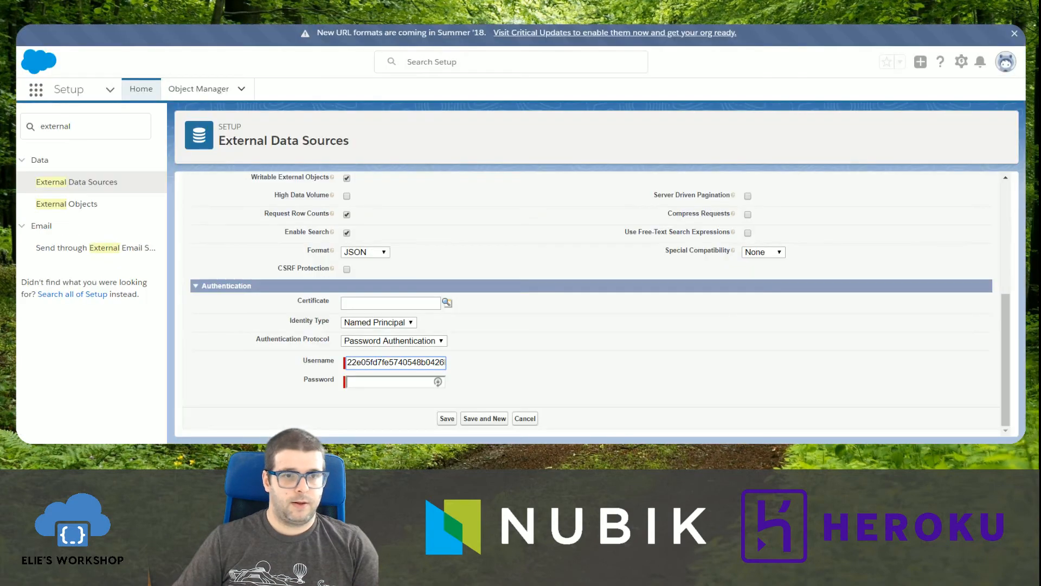
key(ctrl+v)
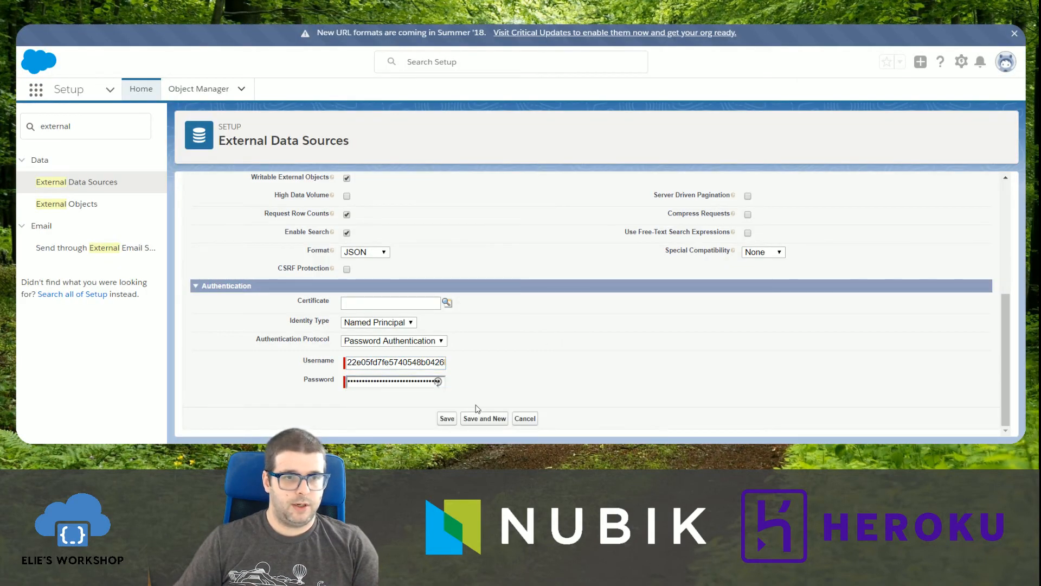
click(446, 418)
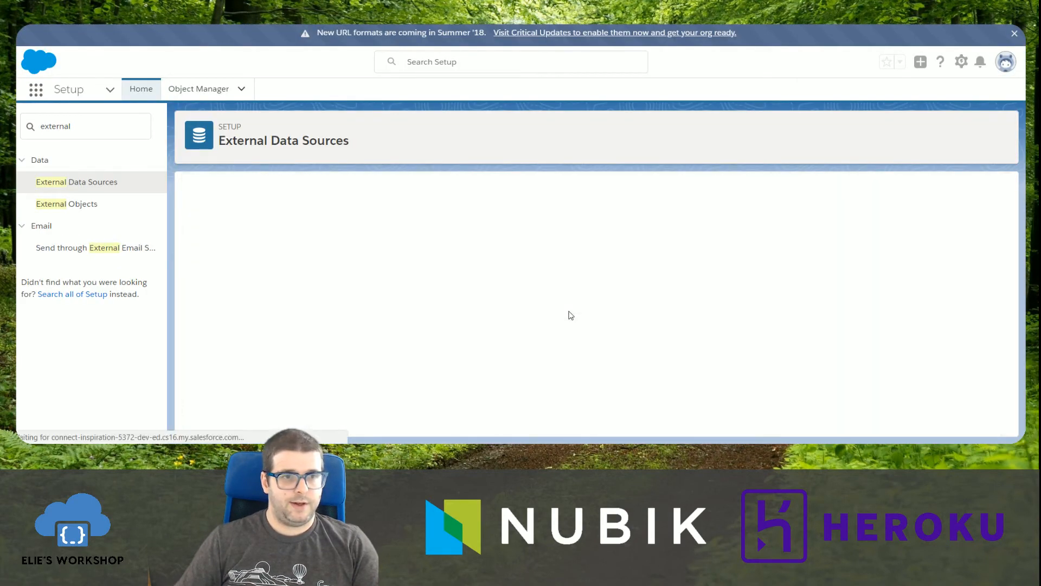
click(570, 315)
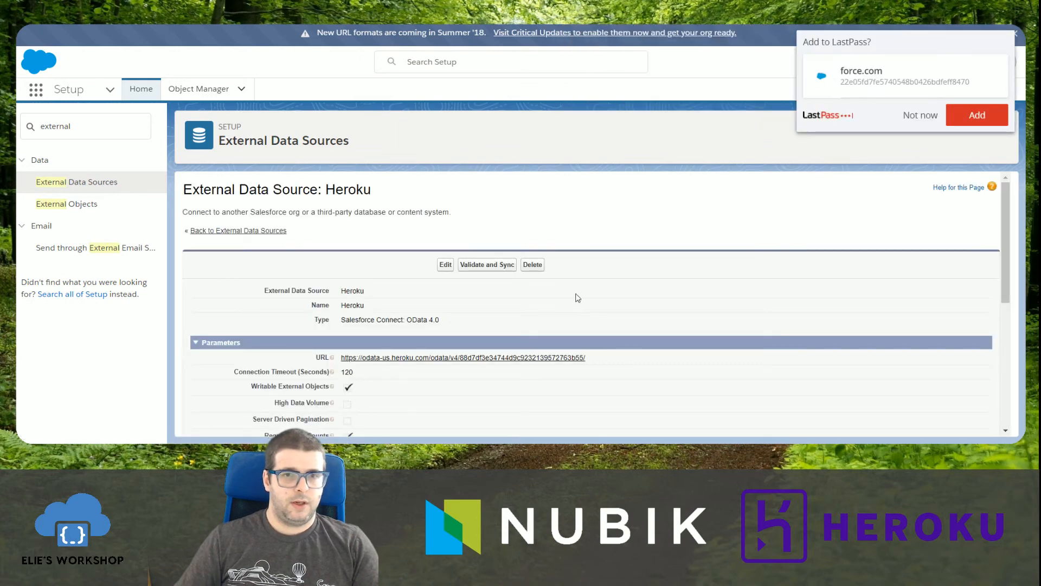
Validate the Heroku data source, sync its public$Demo table, and decline saving the login in LastPass.
scroll(570, 315, down, 8)
click(487, 373)
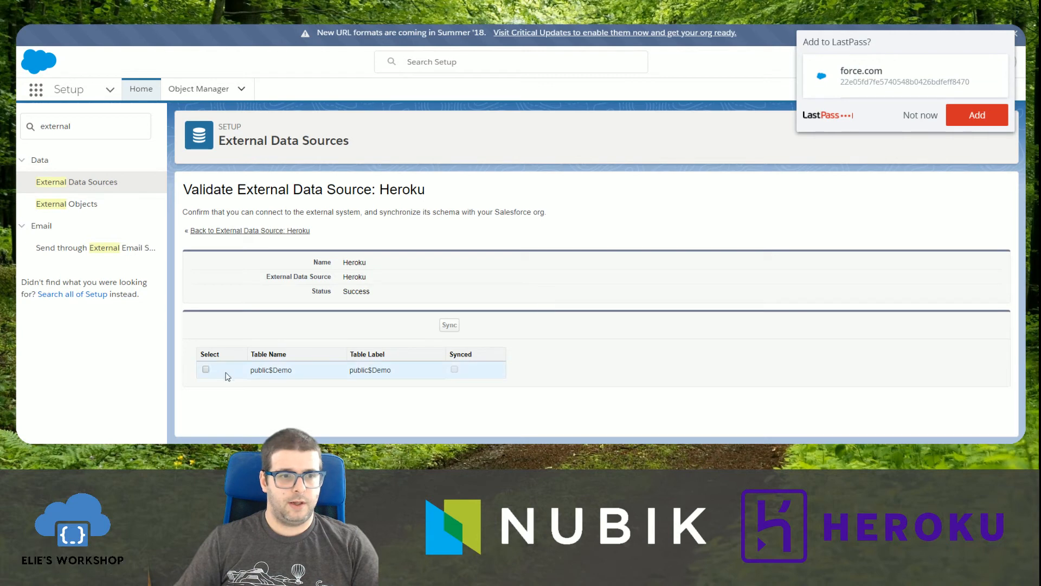
click(206, 370)
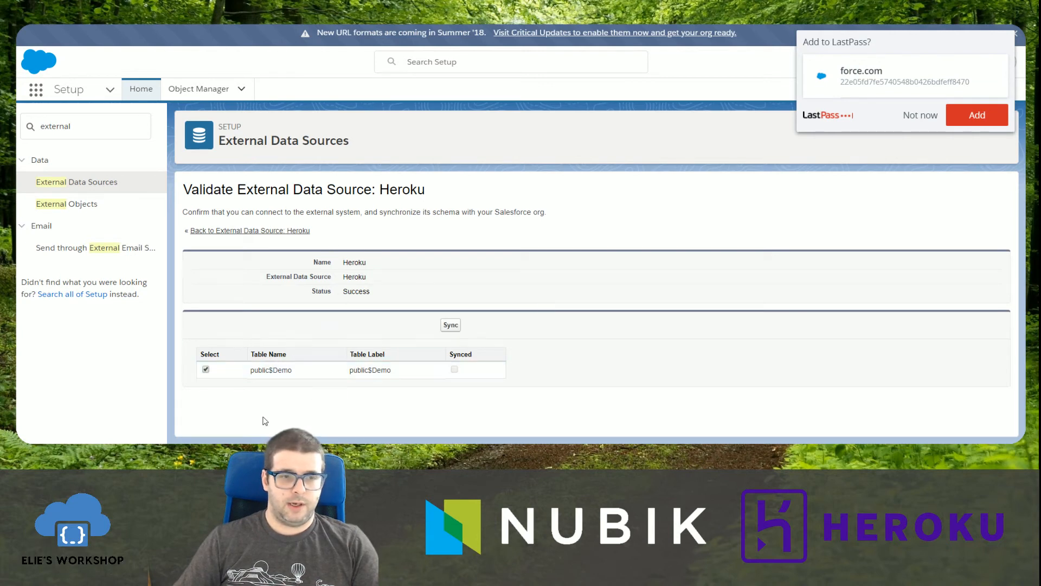
mouse_move(282, 370)
mouse_down()
mouse_move(292, 371)
mouse_move(263, 370)
mouse_up()
key(ctrl+Tab)
scroll(168, 306, down, 1)
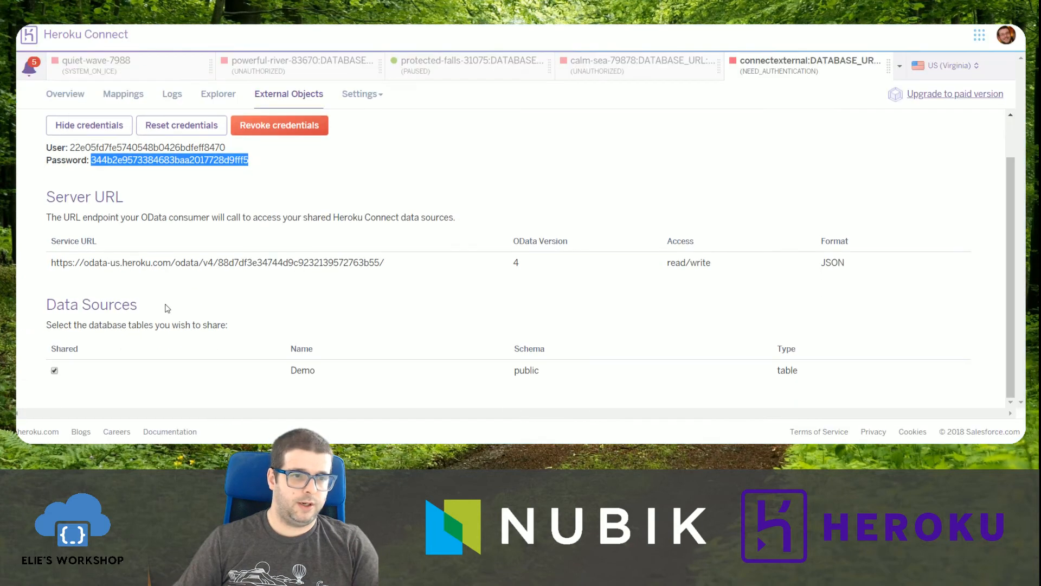
key(ctrl+Tab)
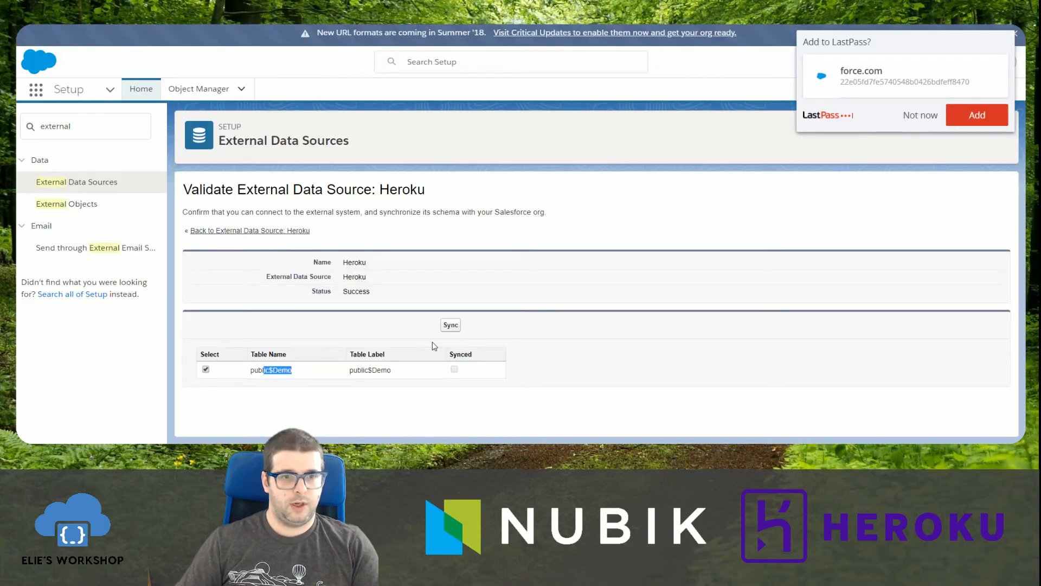
click(451, 325)
click(920, 115)
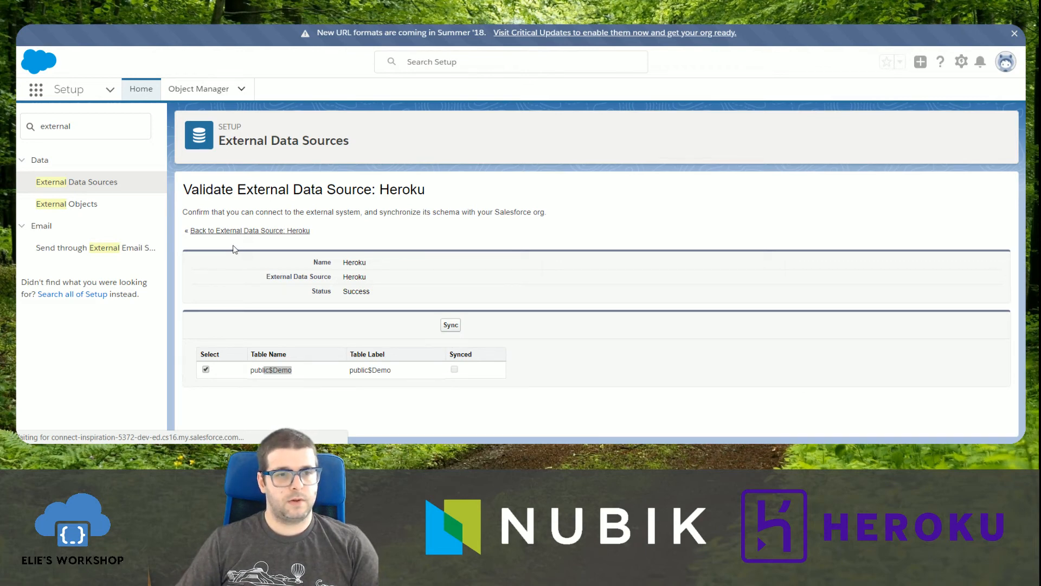
Open the public$Demo external object from the Heroku data source, review its details, and return to Setup Home.
scroll(234, 244, down, 3)
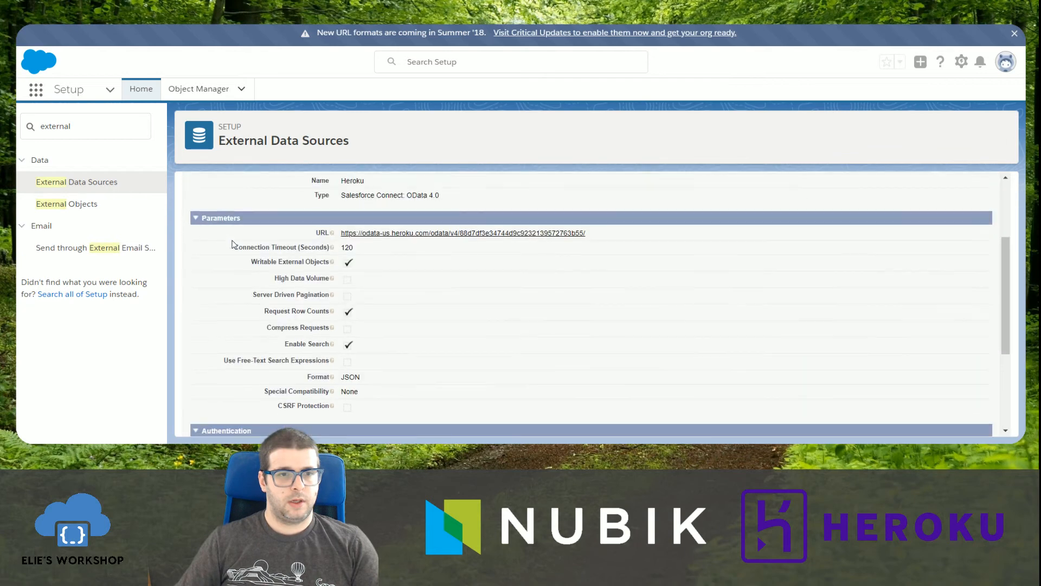
scroll(412, 254, down, 2)
scroll(412, 285, down, 2)
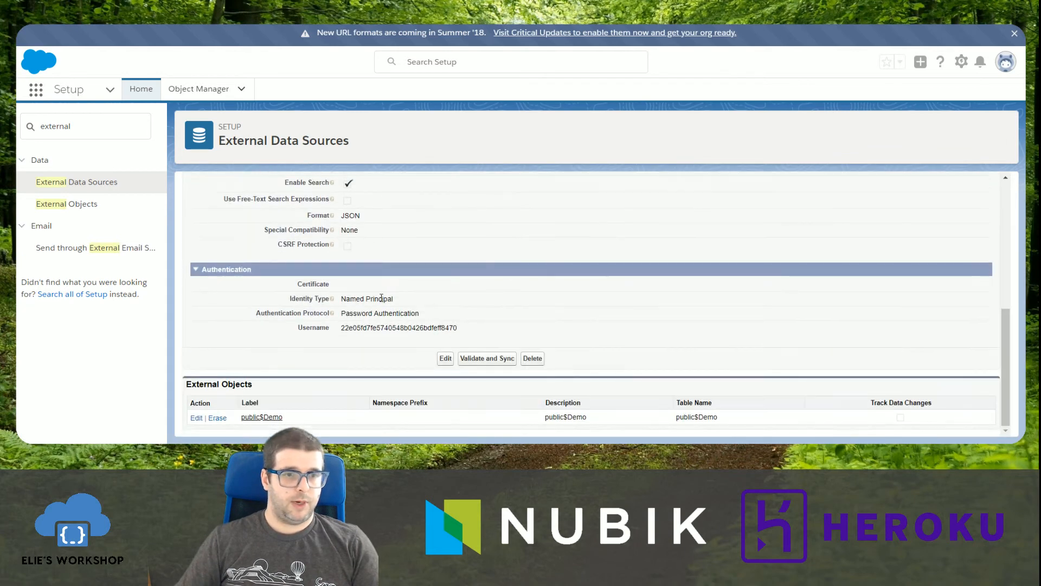
click(262, 418)
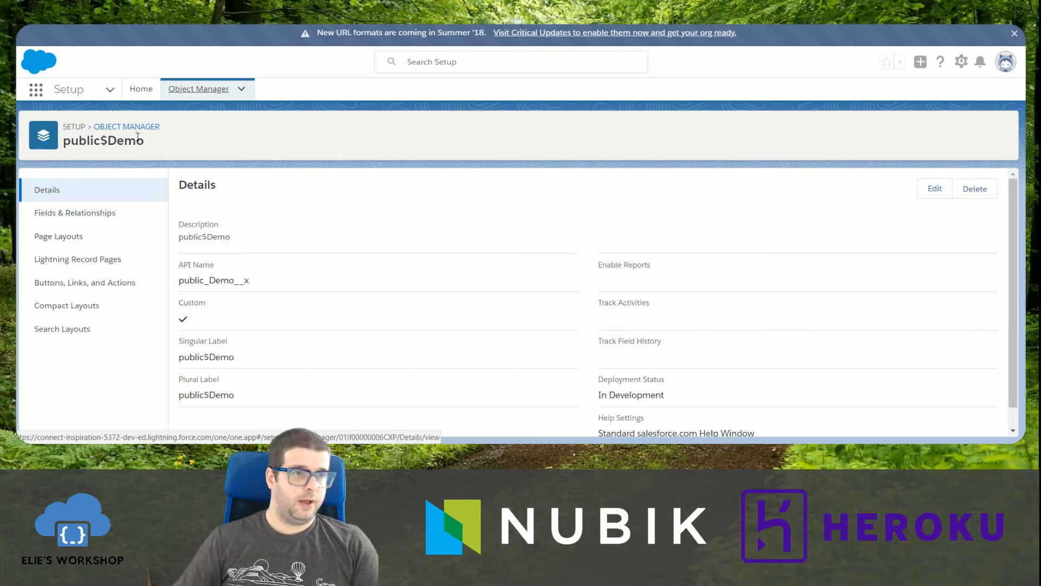
click(142, 90)
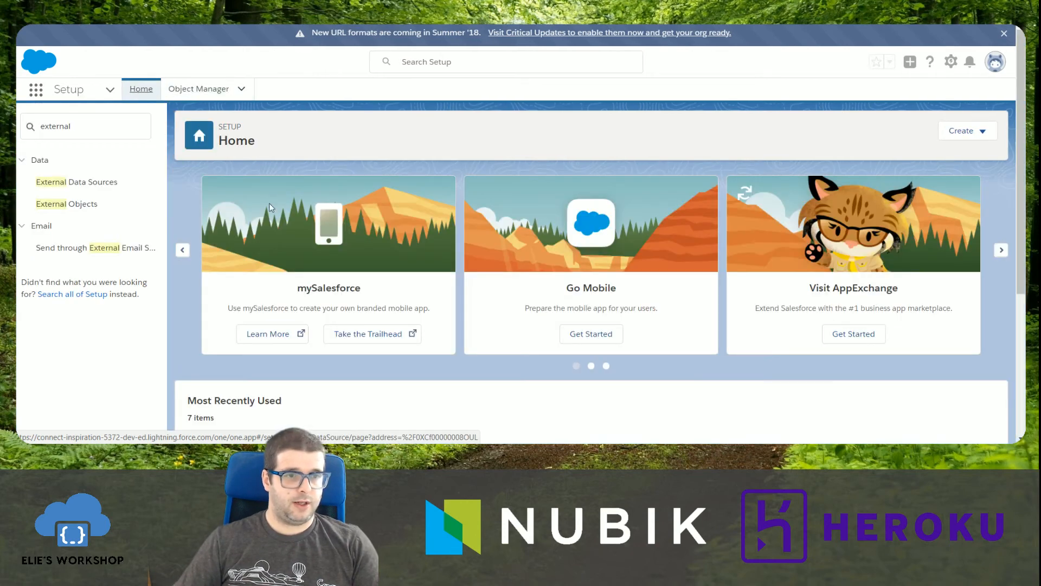
Start a new custom object tab for public$Demo with the Factory tab style and continue to the profile settings.
text(tab)
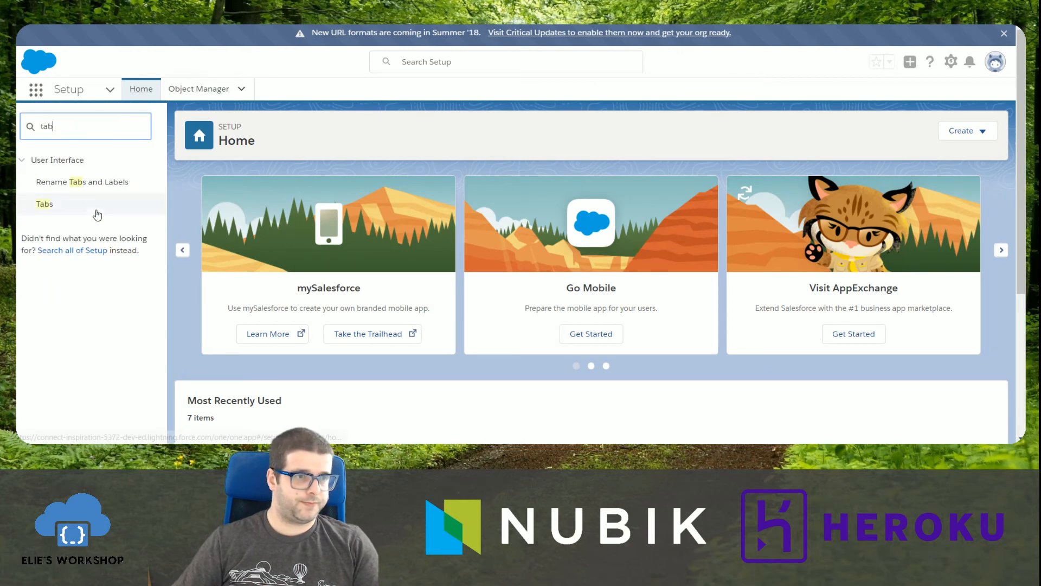
click(44, 203)
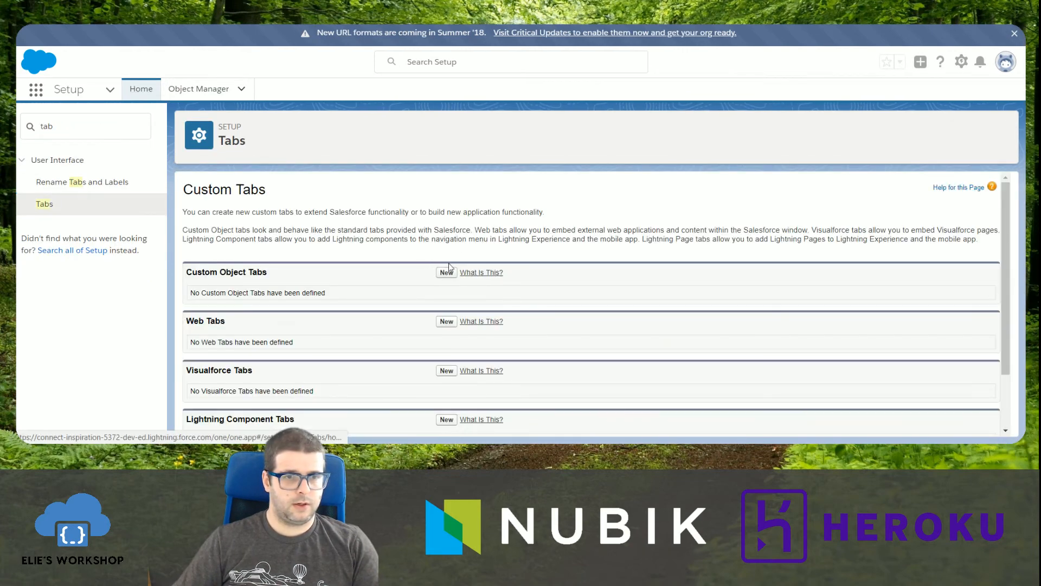
click(442, 270)
click(373, 287)
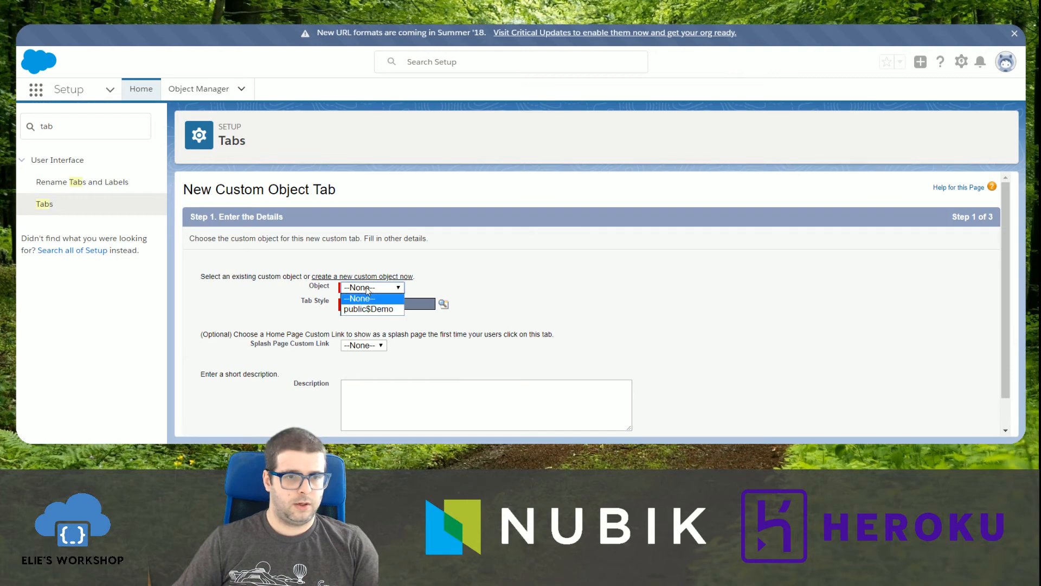
click(382, 309)
click(382, 306)
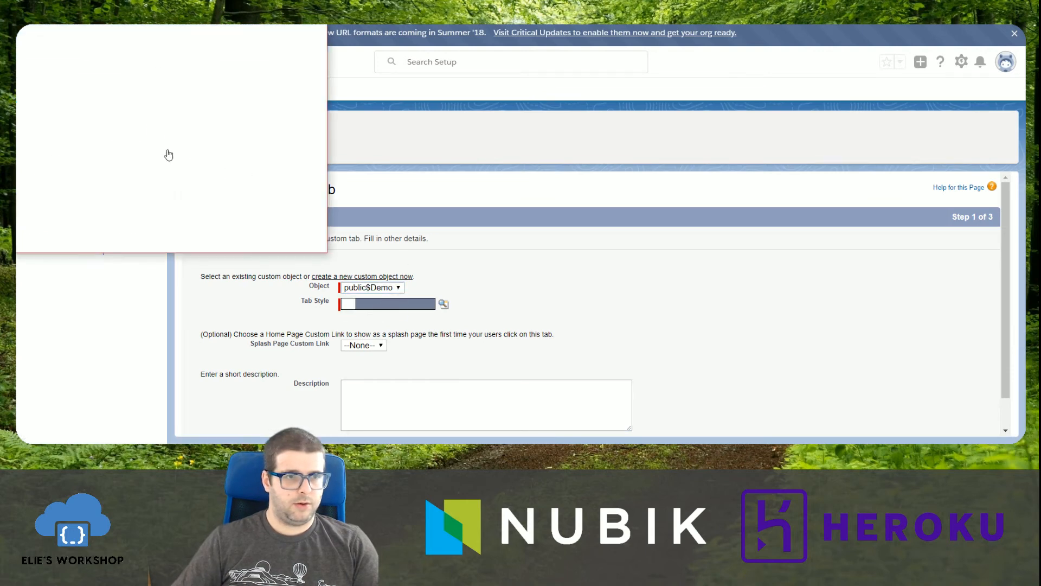
click(32, 115)
scroll(543, 365, down, 1)
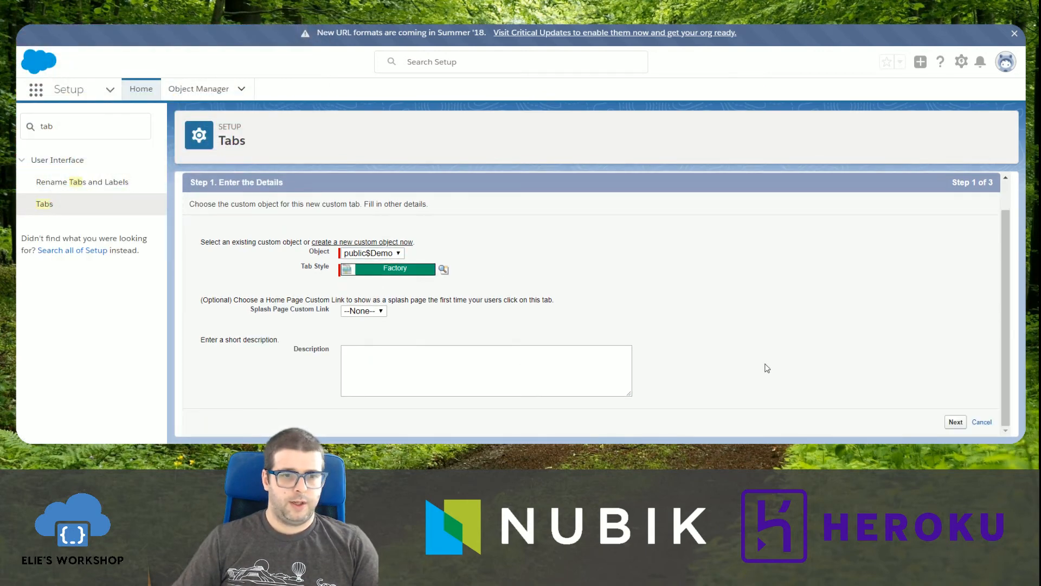
click(953, 423)
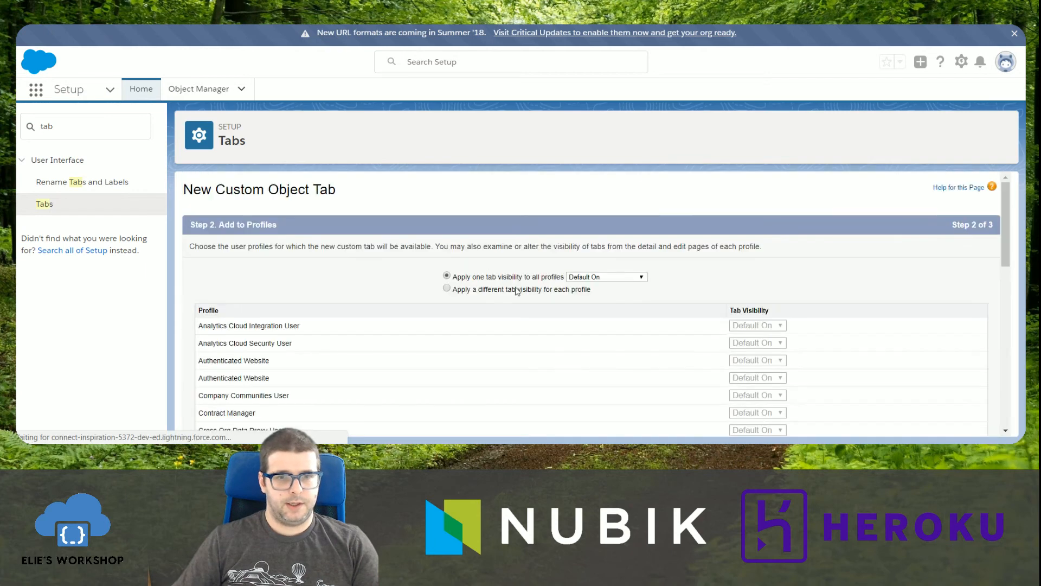
Keep the tab Default On for all profiles, include it in all custom apps, and save it.
scroll(802, 372, down, 10)
click(956, 422)
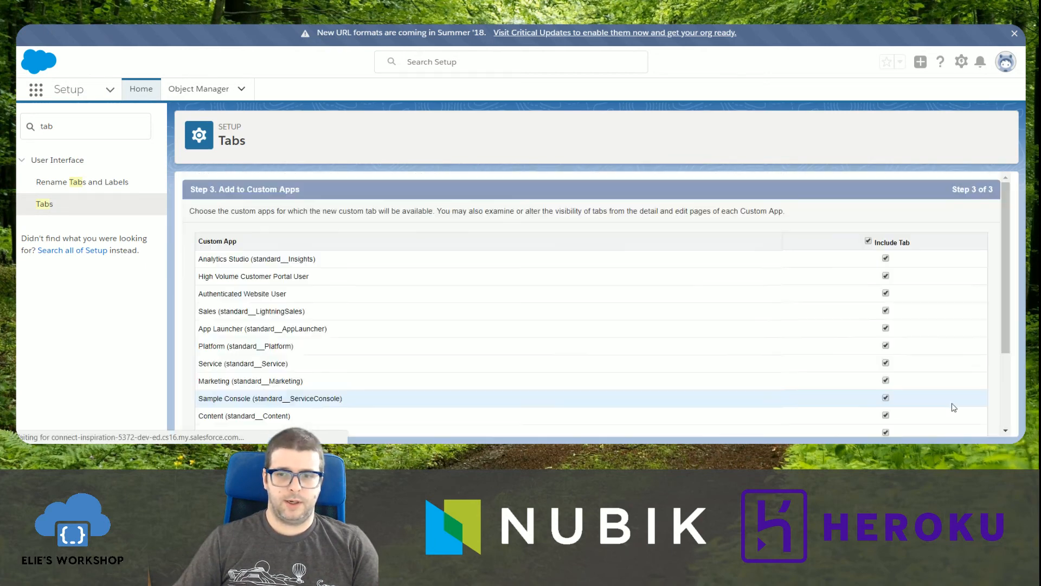
scroll(839, 318, down, 1)
scroll(840, 318, down, 4)
click(953, 422)
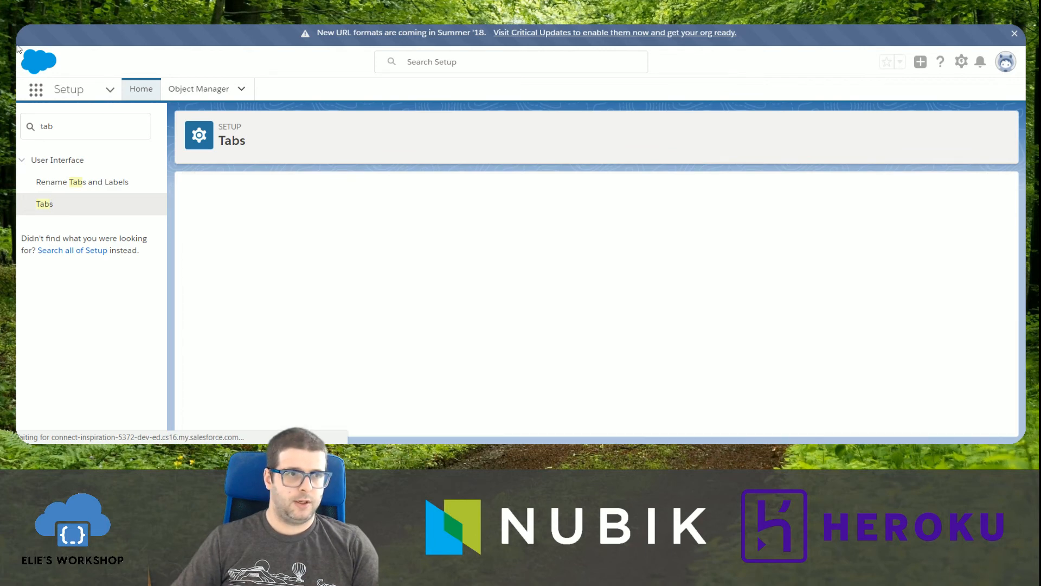
Launch the Sales app and open its public$Demo tab.
click(33, 94)
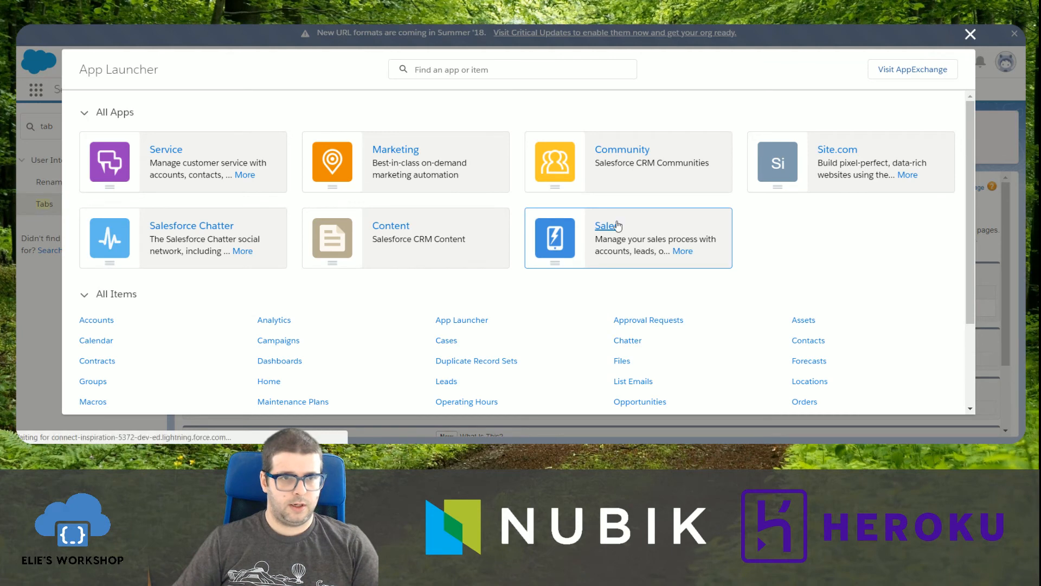
click(617, 226)
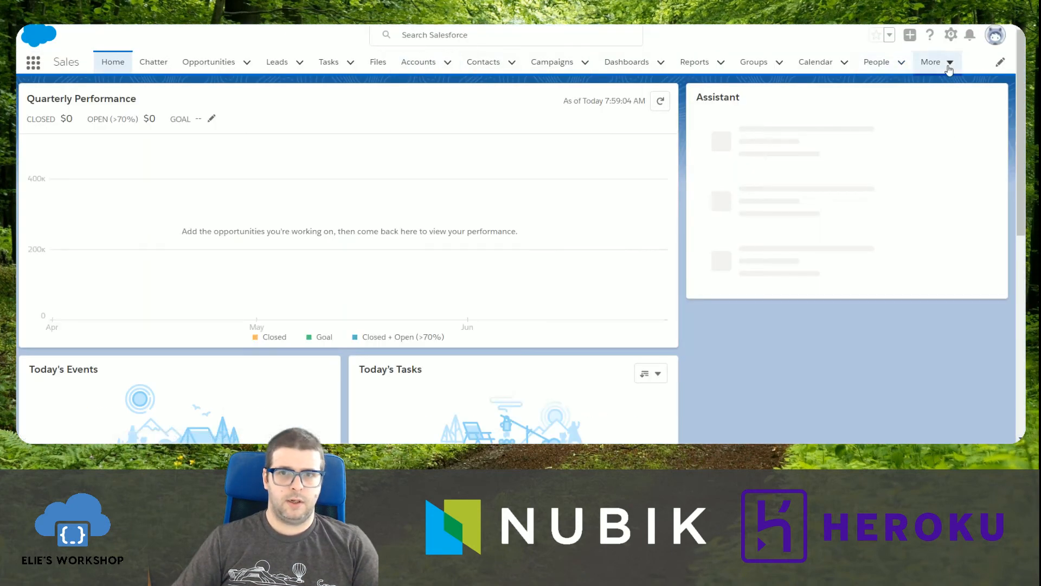
click(949, 64)
click(942, 136)
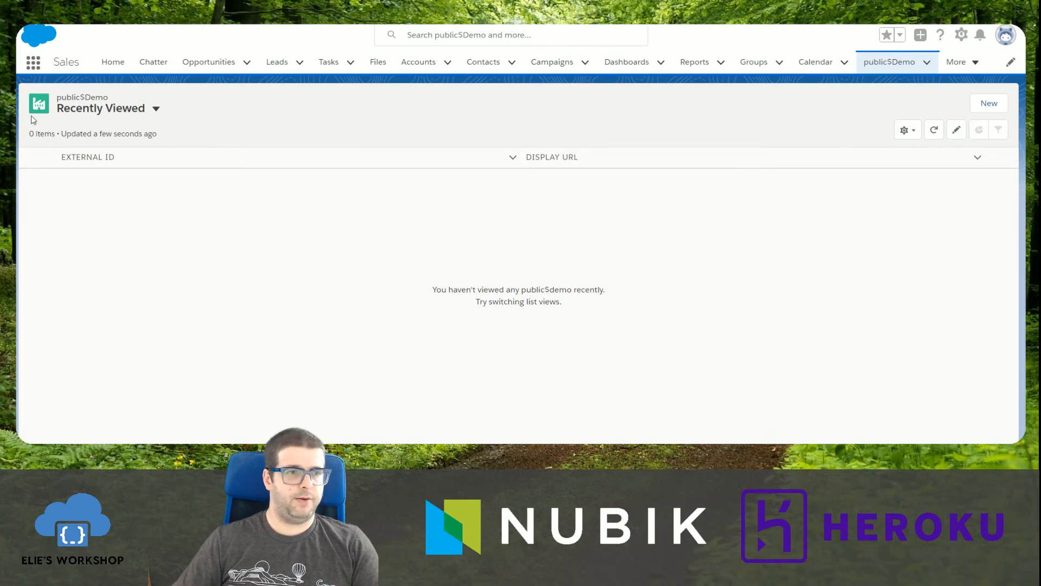
Create a public$Demo record with id 1 and myText "test", and save it.
click(989, 103)
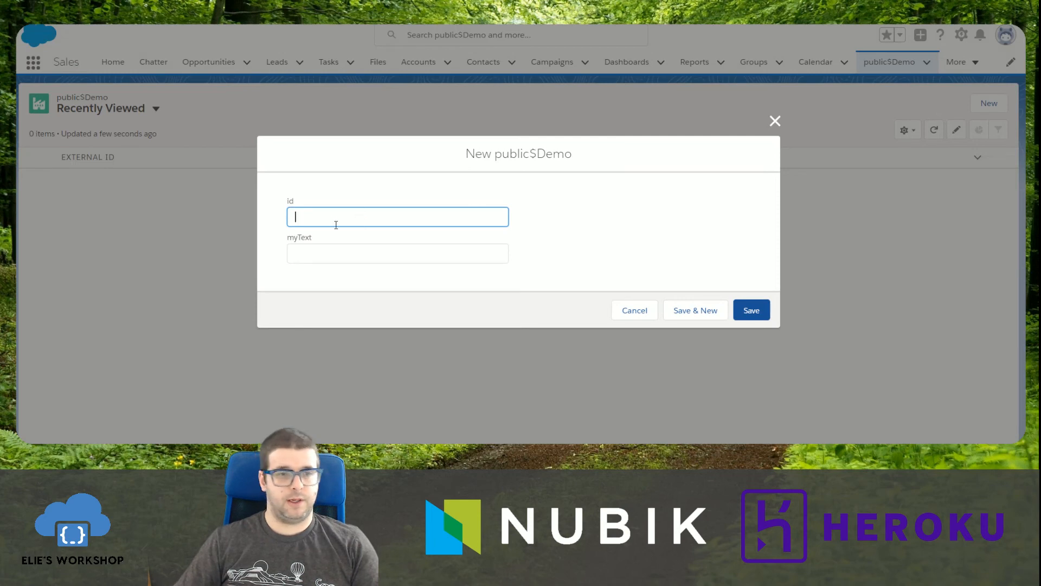
click(325, 249)
text(test)
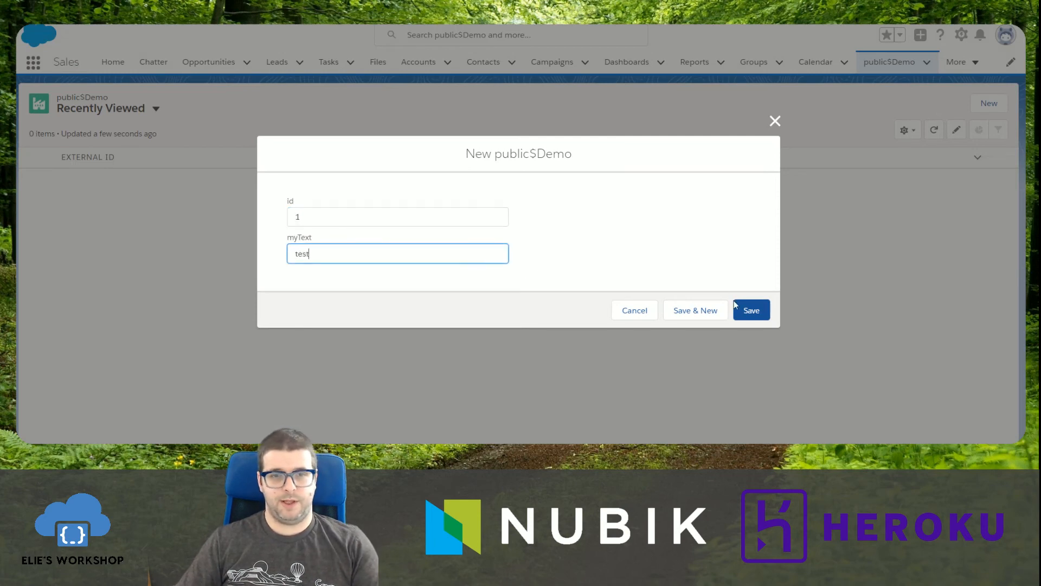
click(748, 307)
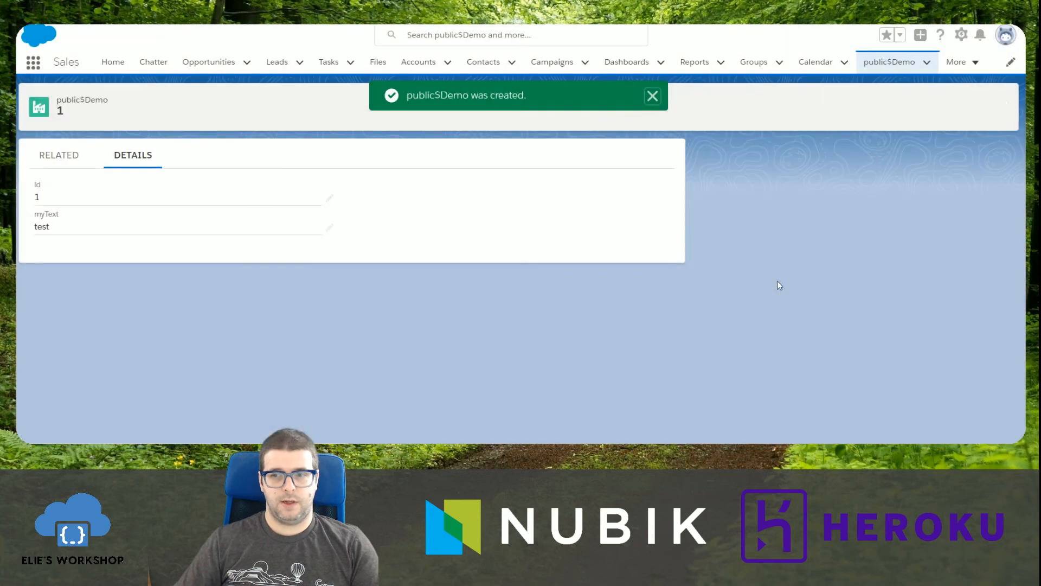
Switch to the database client and open the data of the Demo table in the public schema.
key(alt+Tab)
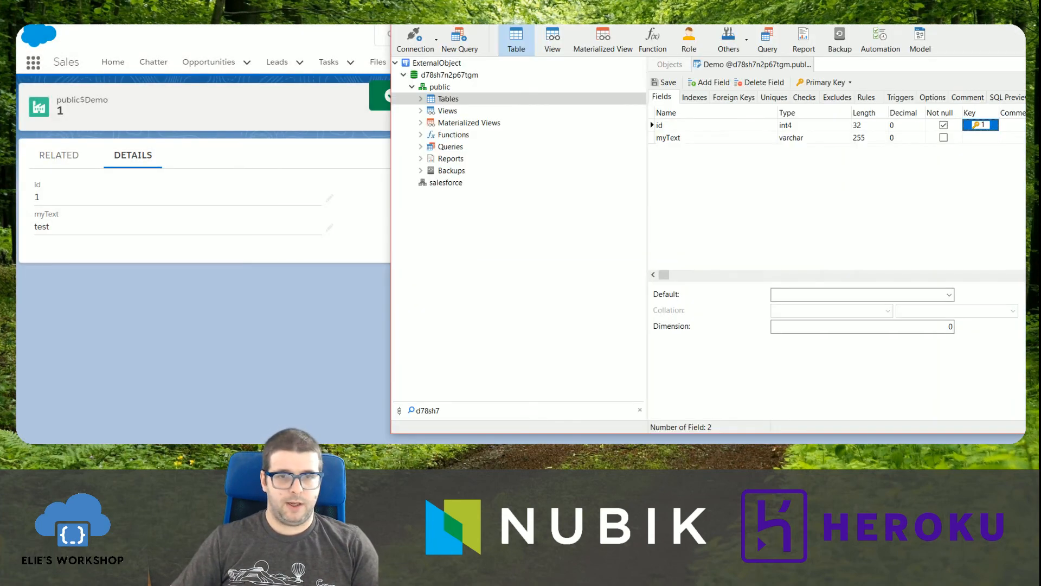
double_click(449, 99)
double_click(454, 111)
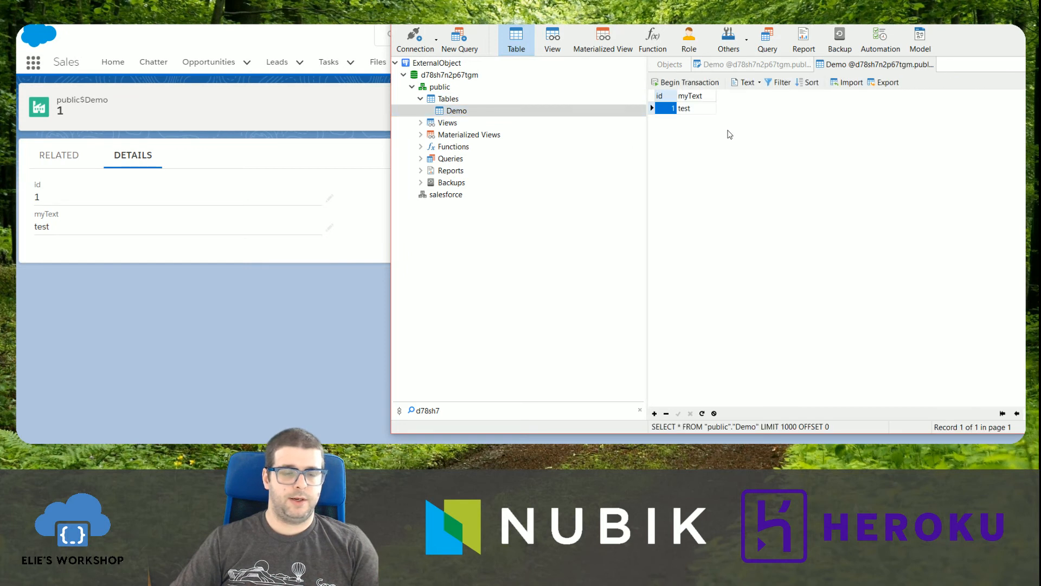
Change the myText value of the Demo row with id 1 to "test2".
click(689, 111)
double_click(690, 110)
click(705, 111)
text(2)
click(734, 182)
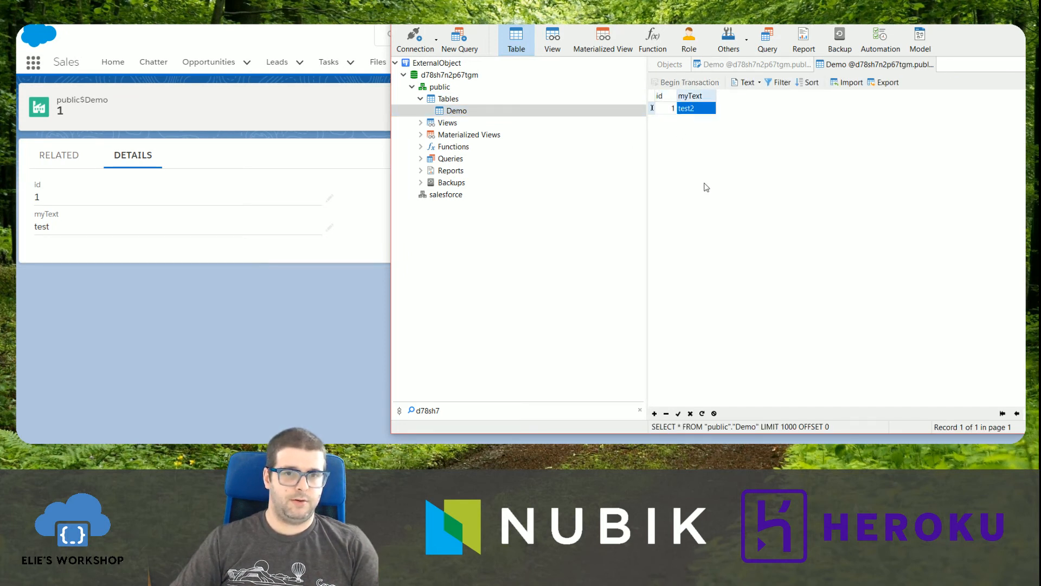
Switch to Salesforce, reload public$Demo record 1, and check it against the database client's row.
click(242, 294)
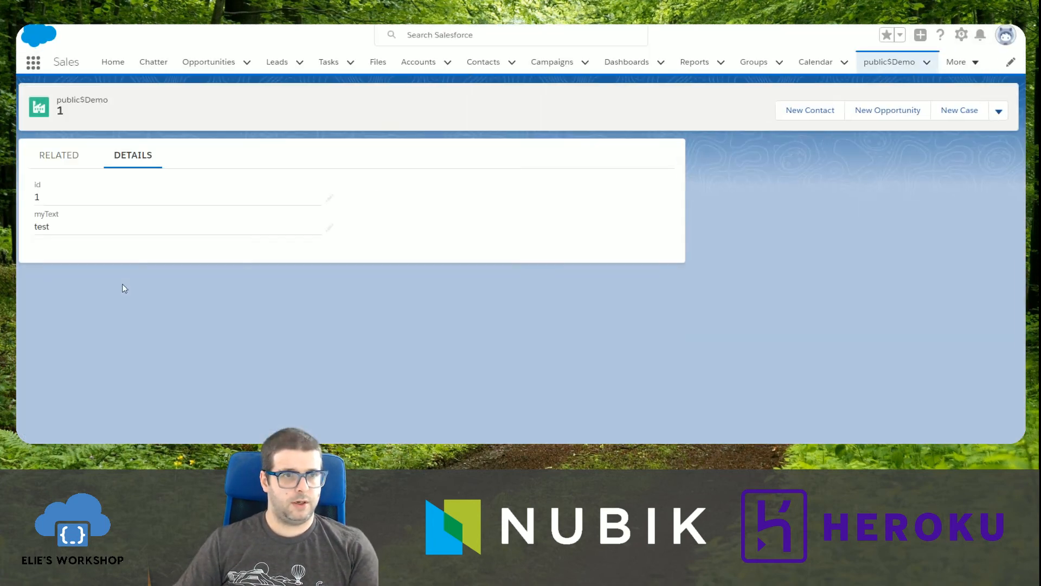
key(F5)
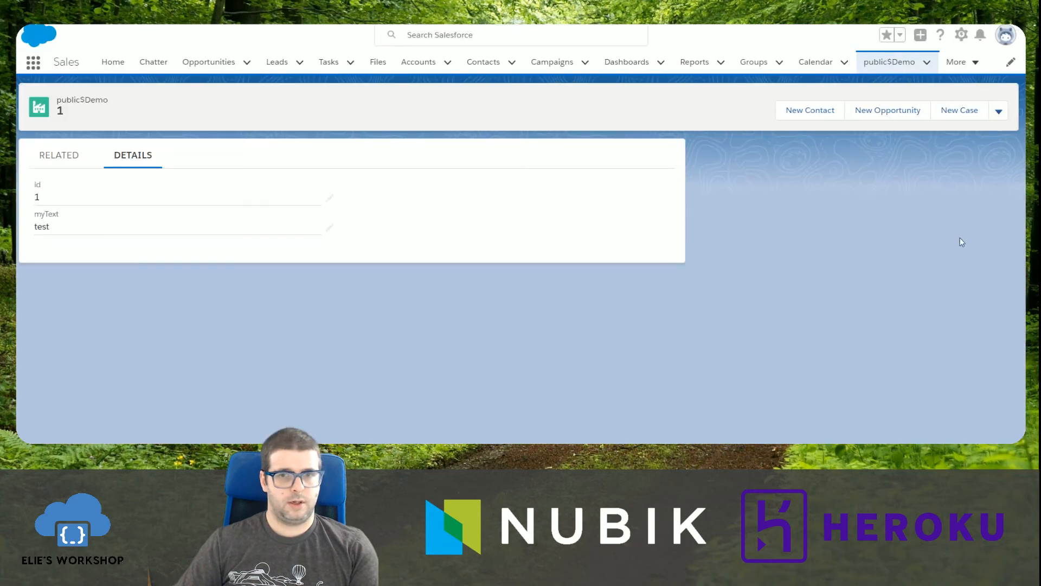
key(alt+Tab)
Switch back to the database client and add a Demo row with id 2 and myText "test3".
key(alt+Tab)
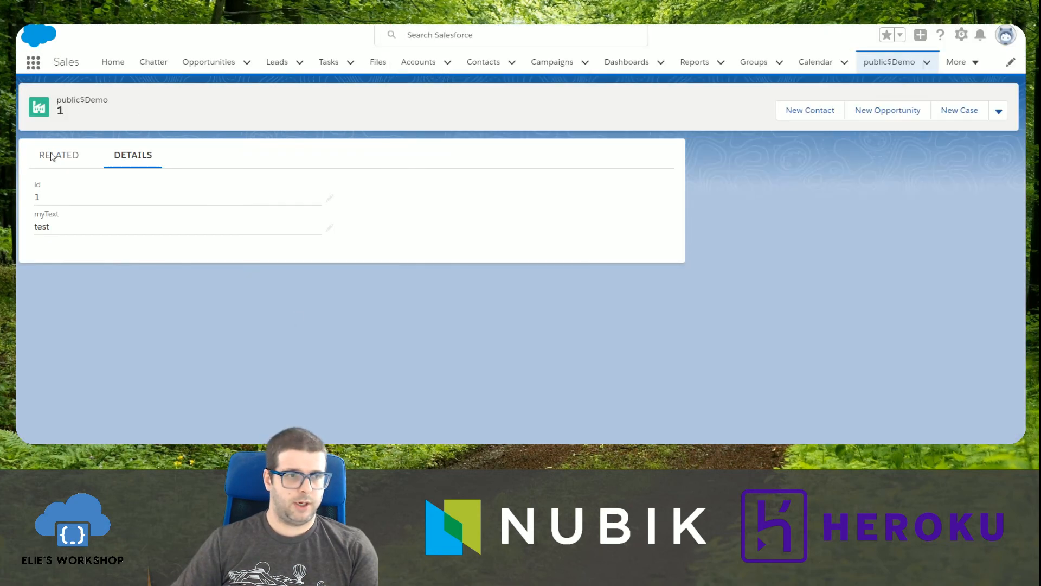
key(alt+Tab)
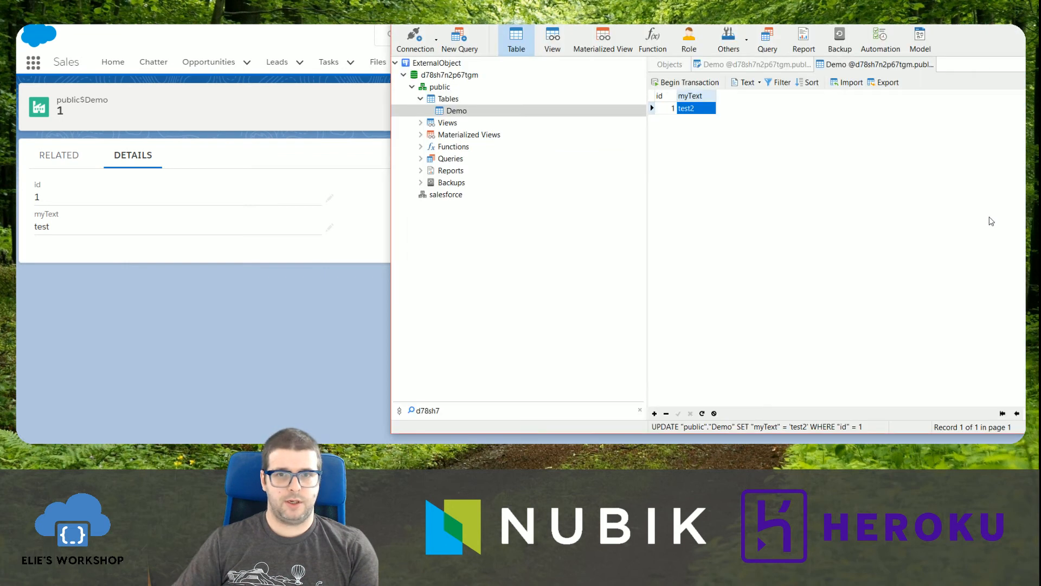
click(651, 111)
right_click(654, 130)
click(654, 415)
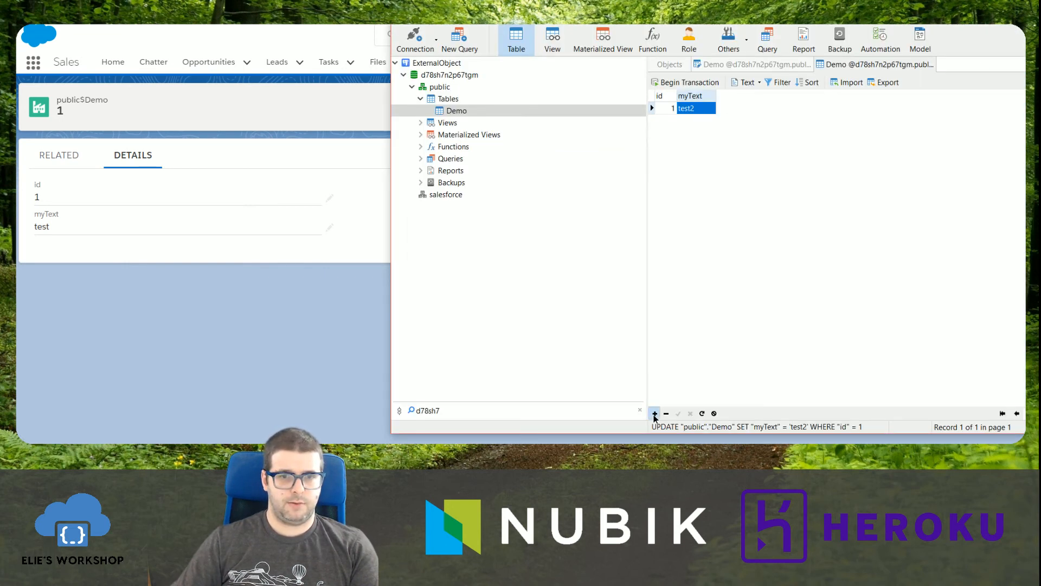
click(669, 124)
text(2)
click(693, 123)
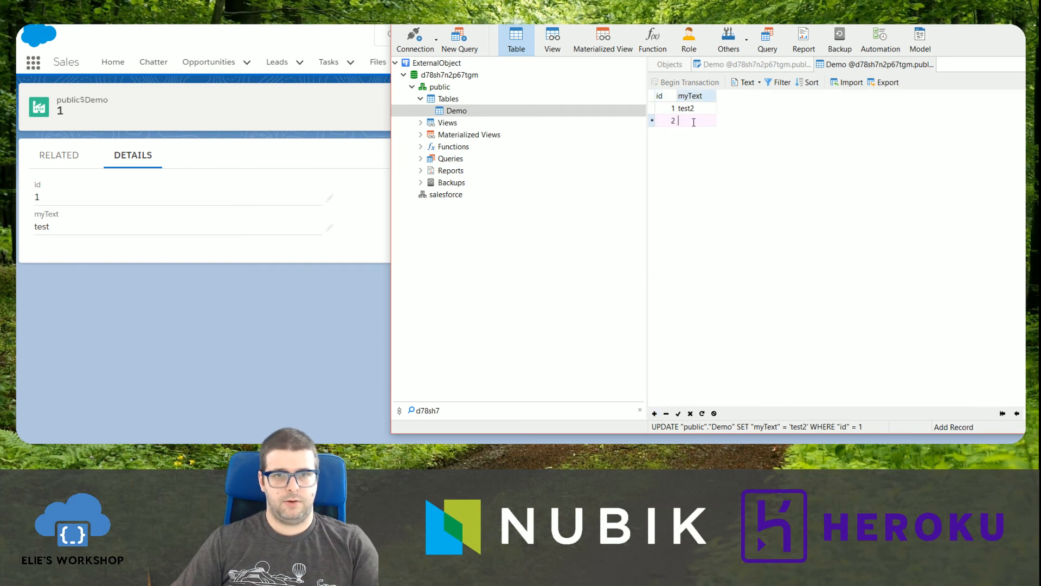
text(test3)
key(Return)
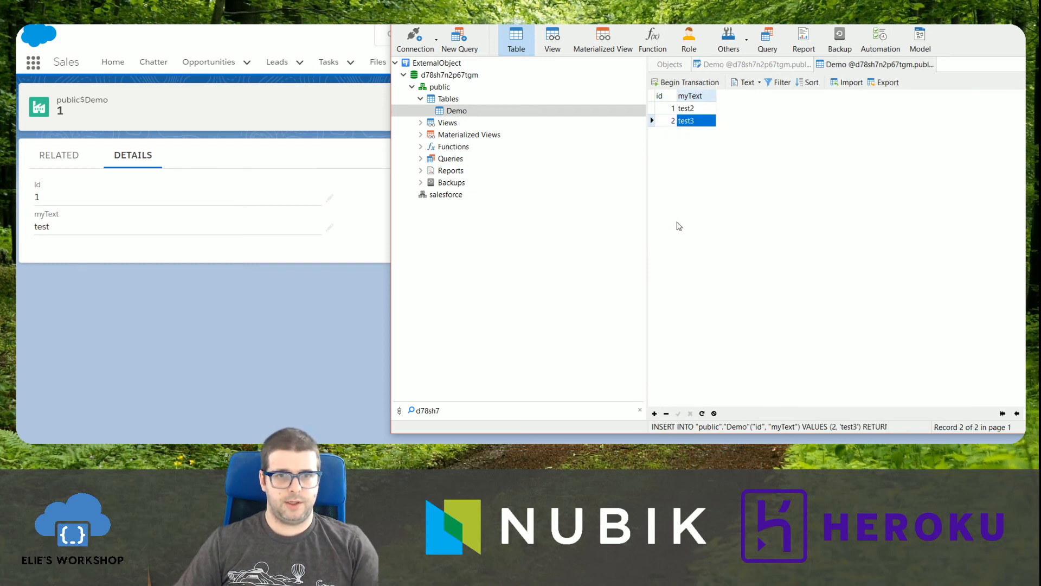
Switch to Salesforce, show the All list view of public$Demo, and open record 2.
click(297, 317)
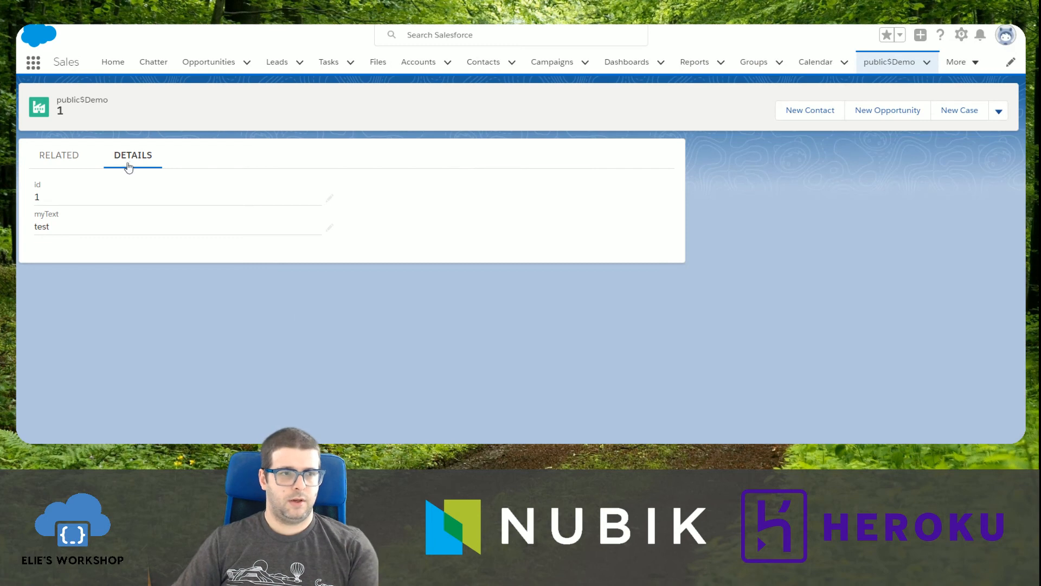
click(891, 64)
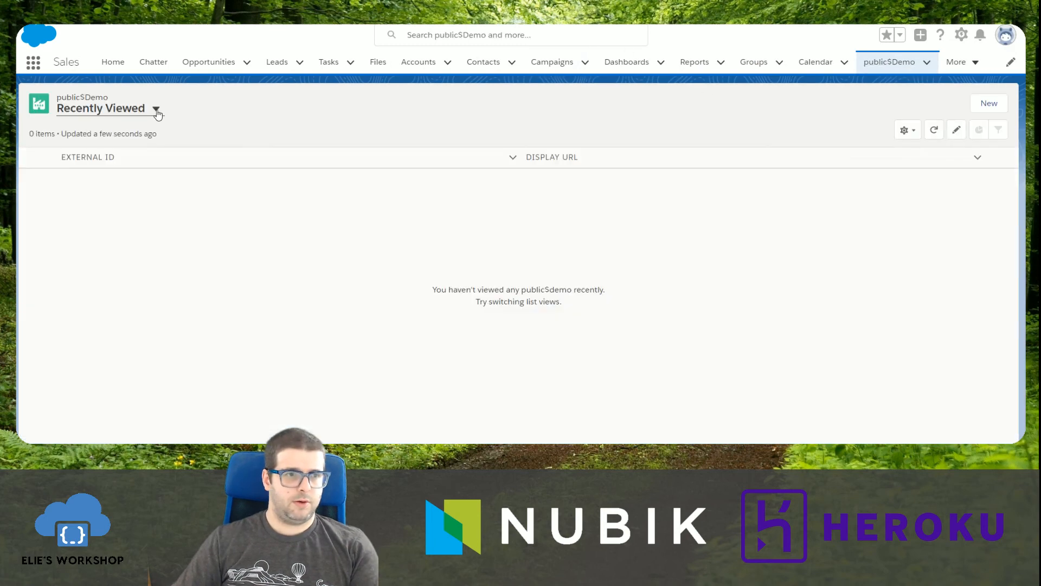
click(156, 110)
click(133, 146)
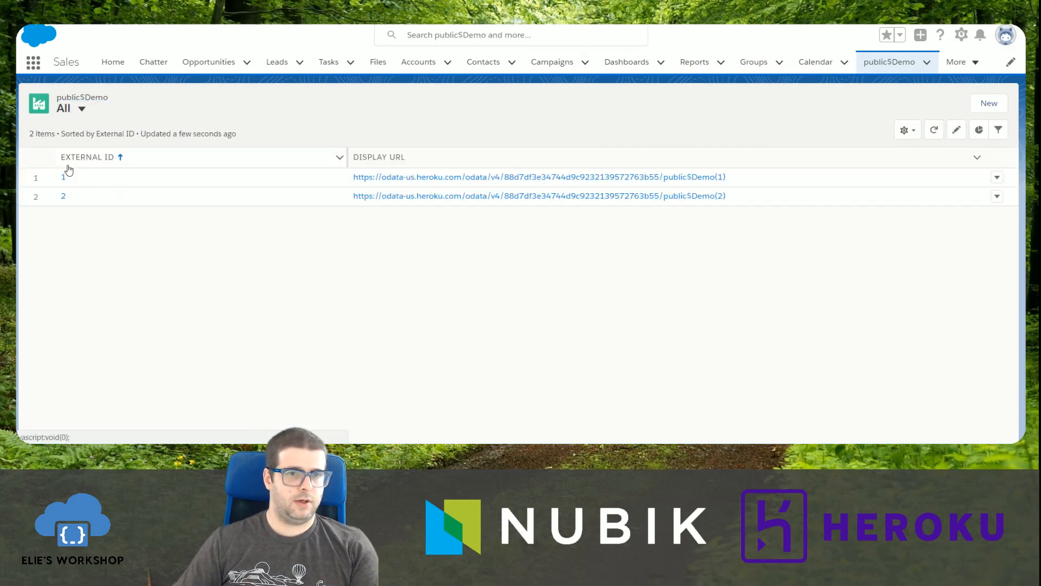
click(64, 197)
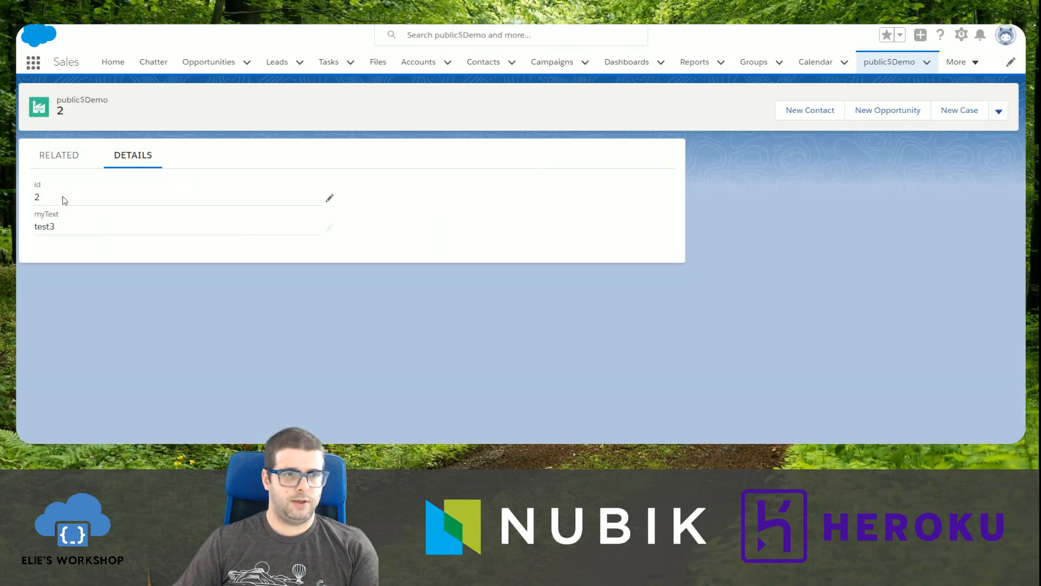
Return to the public$Demo list, open record 1, and reload it to check its myText value.
key(alt+Left)
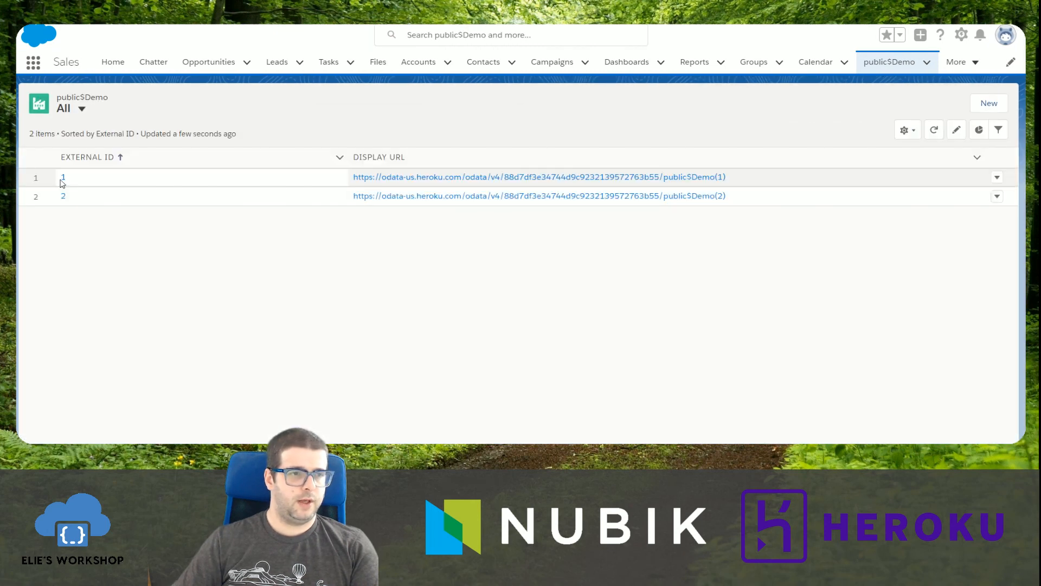
click(61, 179)
key(F5)
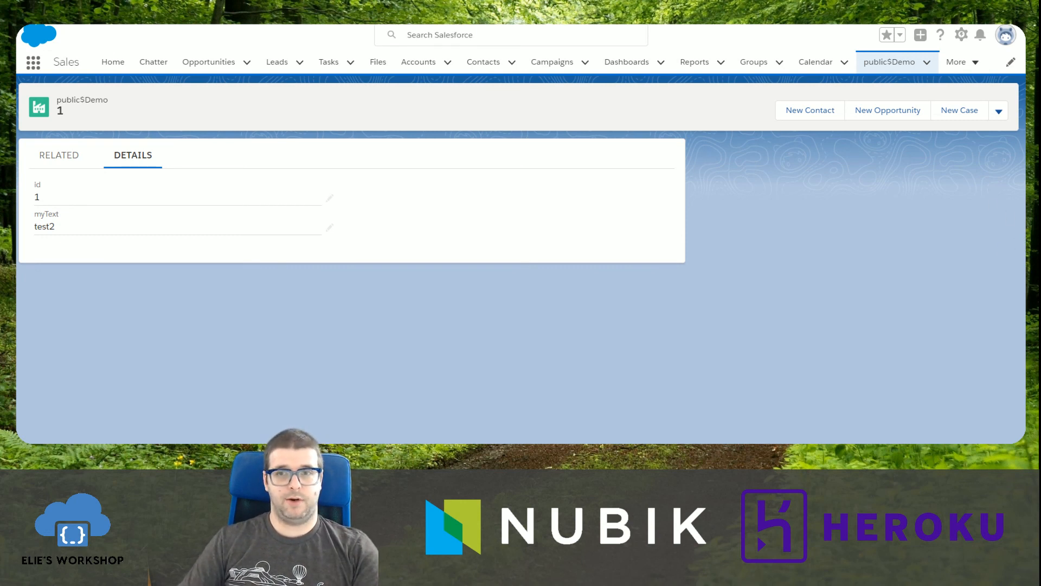
key(alt+Tab)
click(215, 280)
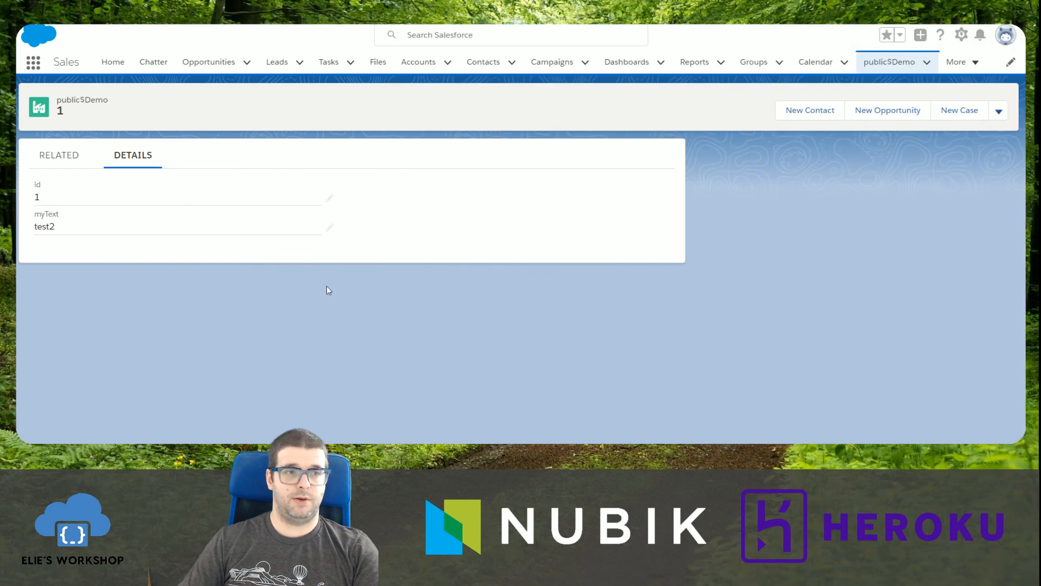